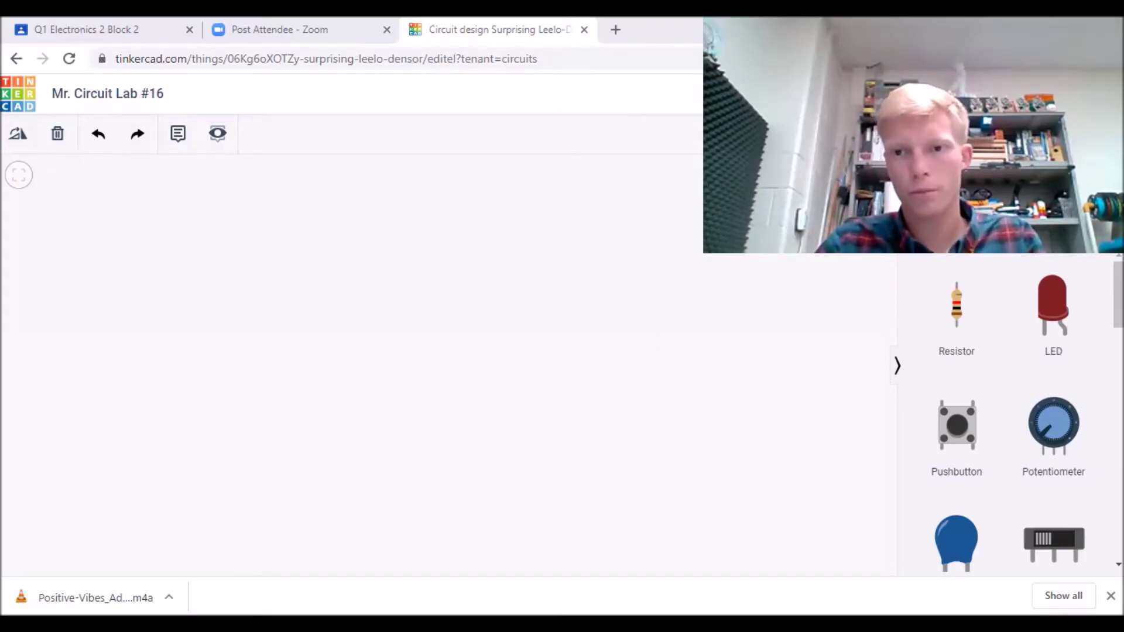
Search 'breadboard' and drop a Breadboard Small onto the canvas.
{"action": "type", "text": "breadboard"}
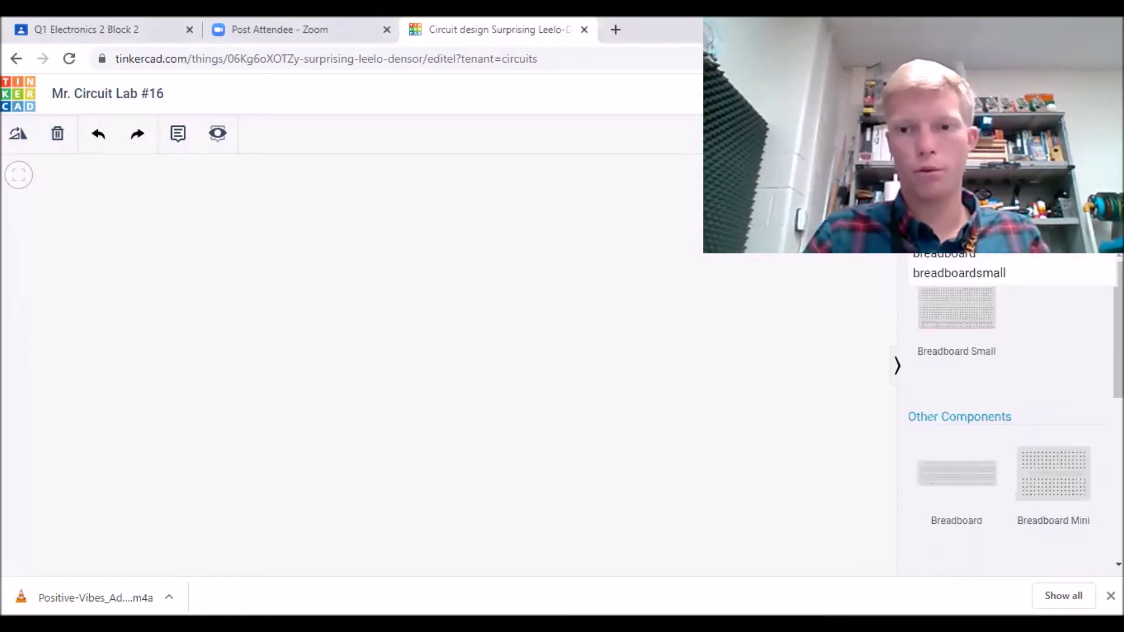
{"action": "left_click", "coordinate": [486, 350]}
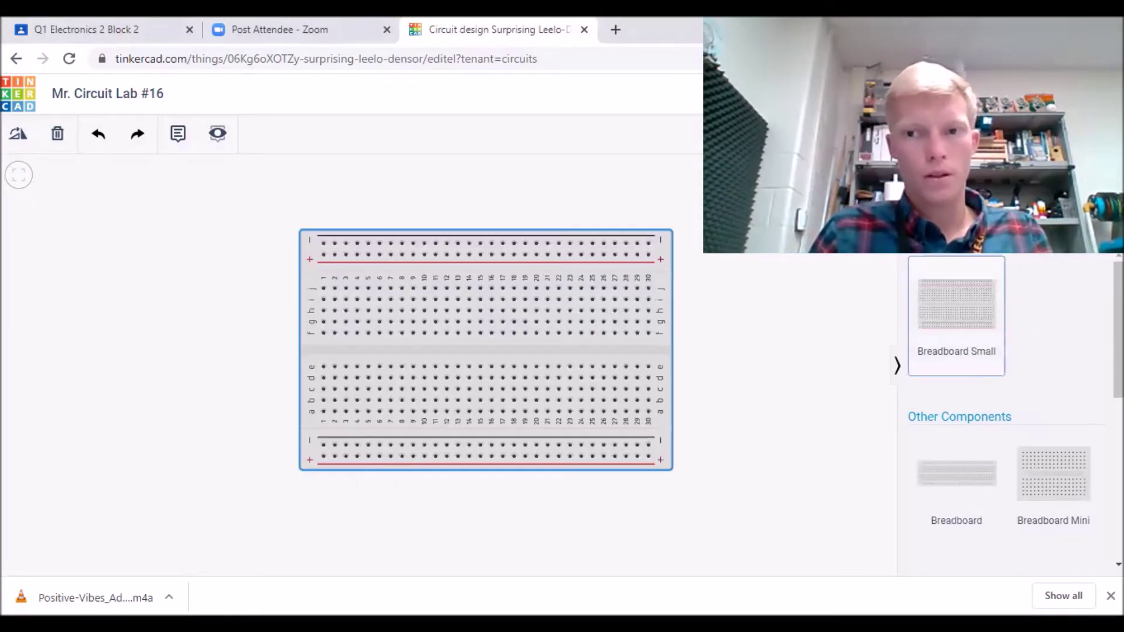
{"action": "left_click", "coordinate": [1059, 255]}
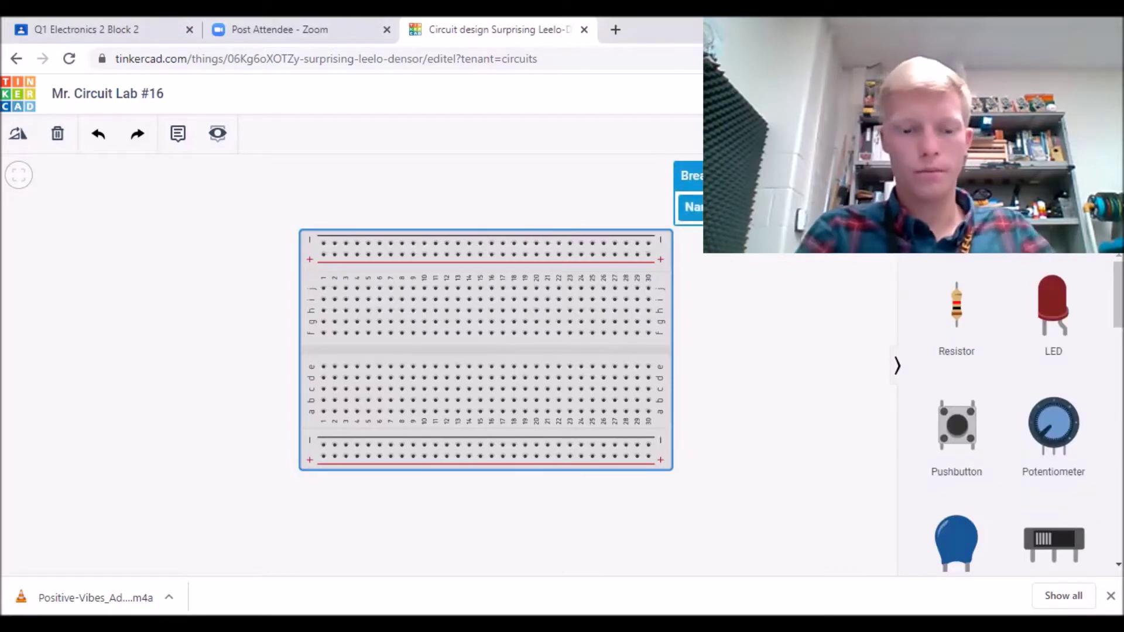
Search 'transistor' and drag an NPN and a PNP transistor to the right of the breadboard.
{"action": "scroll", "coordinate": [1004, 416], "scroll_direction": "down", "scroll_amount": 5}
{"action": "type", "text": "transistor"}
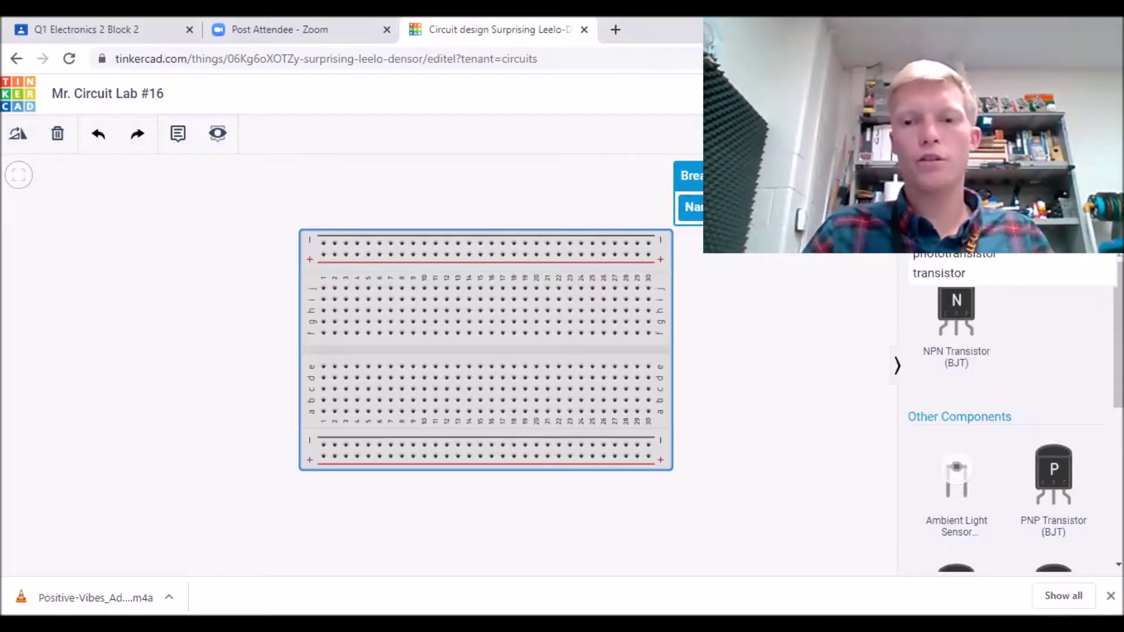
{"action": "left_click", "coordinate": [871, 359]}
{"action": "left_click_drag", "start_coordinate": [946, 319], "coordinate": [755, 246]}
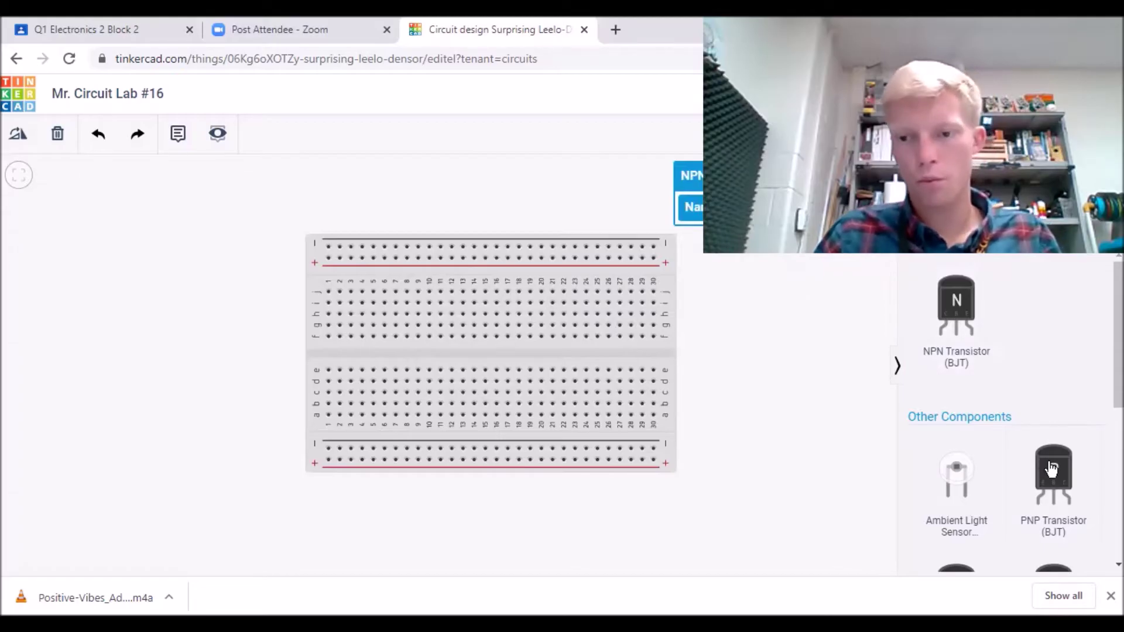
{"action": "left_click_drag", "start_coordinate": [1051, 483], "coordinate": [754, 307]}
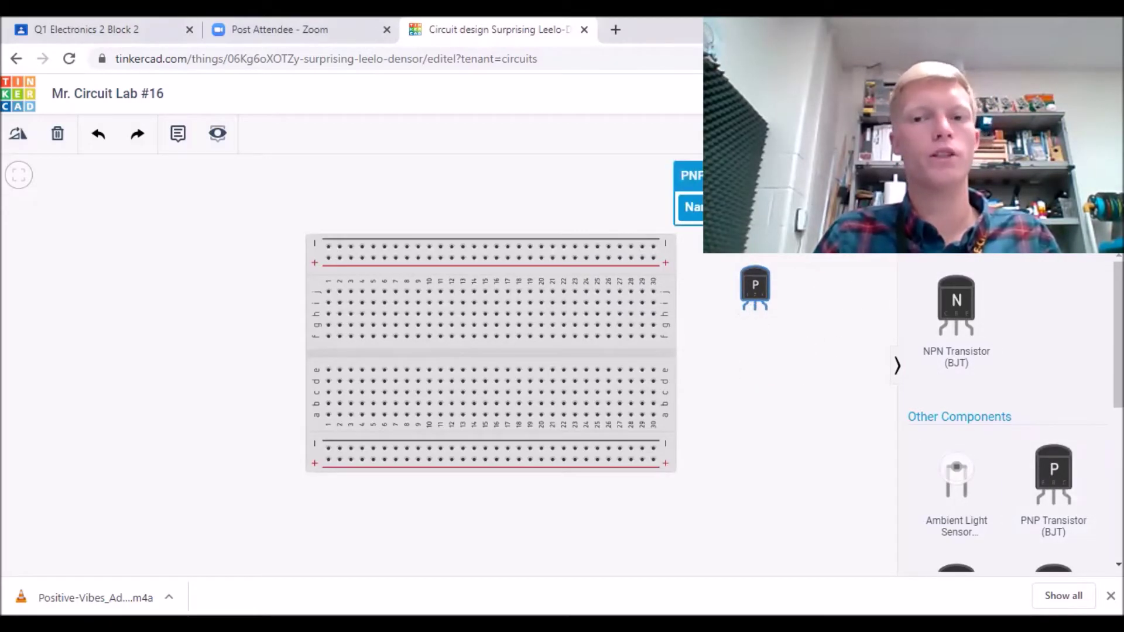
{"action": "left_click", "coordinate": [995, 246]}
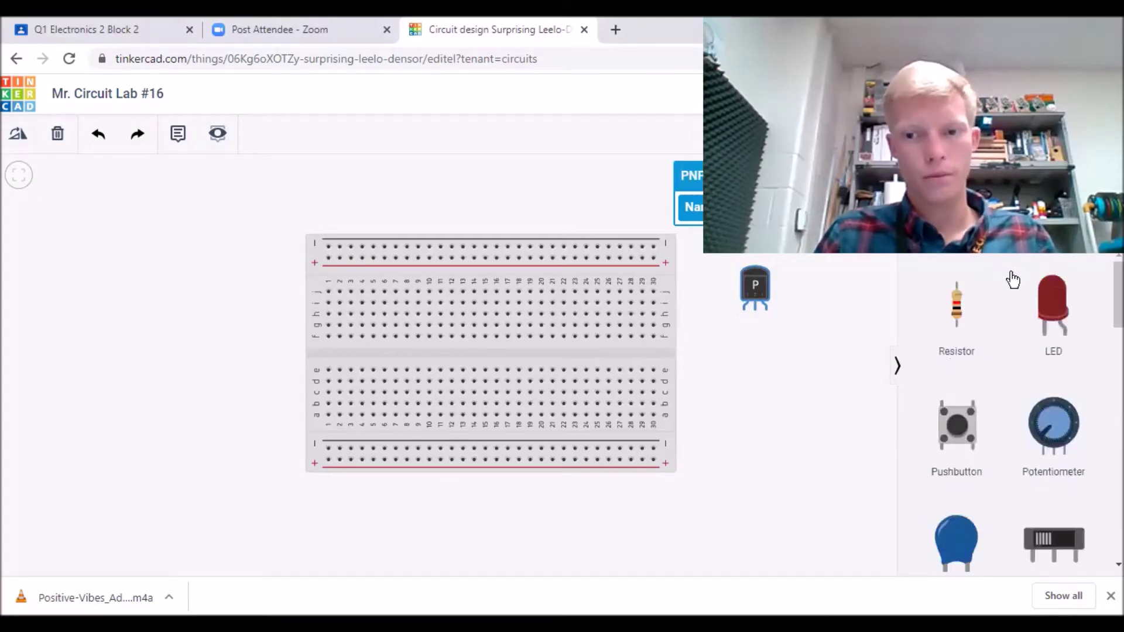
Add a capacitor above the breadboard with its capacitance unit set to nF.
{"action": "left_click_drag", "start_coordinate": [967, 537], "coordinate": [560, 209]}
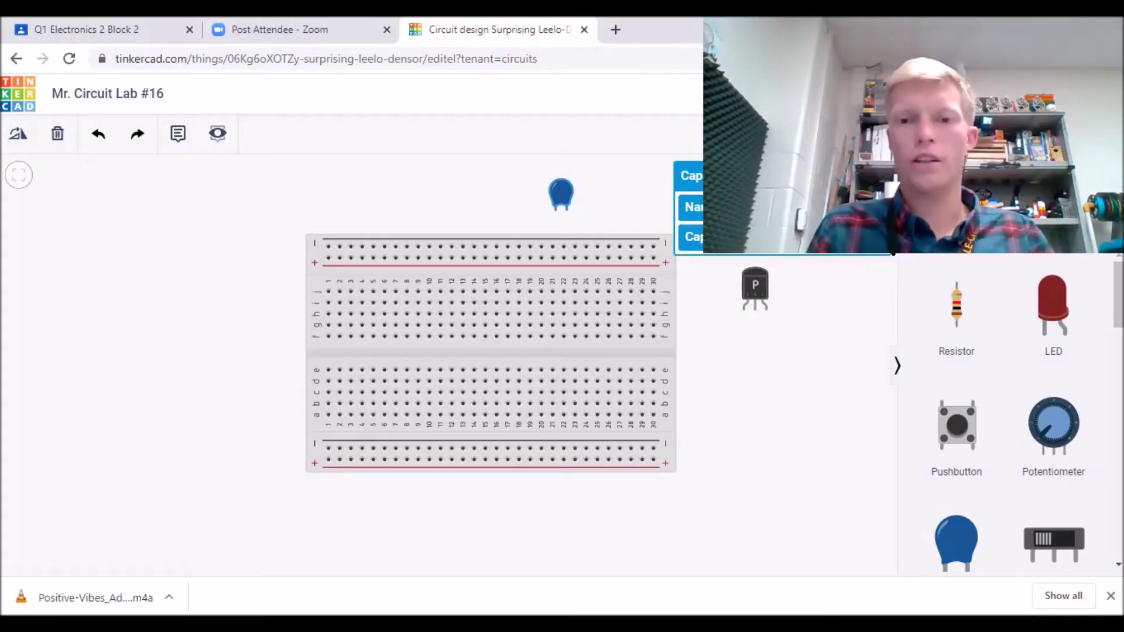
{"action": "left_click", "coordinate": [864, 237]}
{"action": "left_click", "coordinate": [864, 285]}
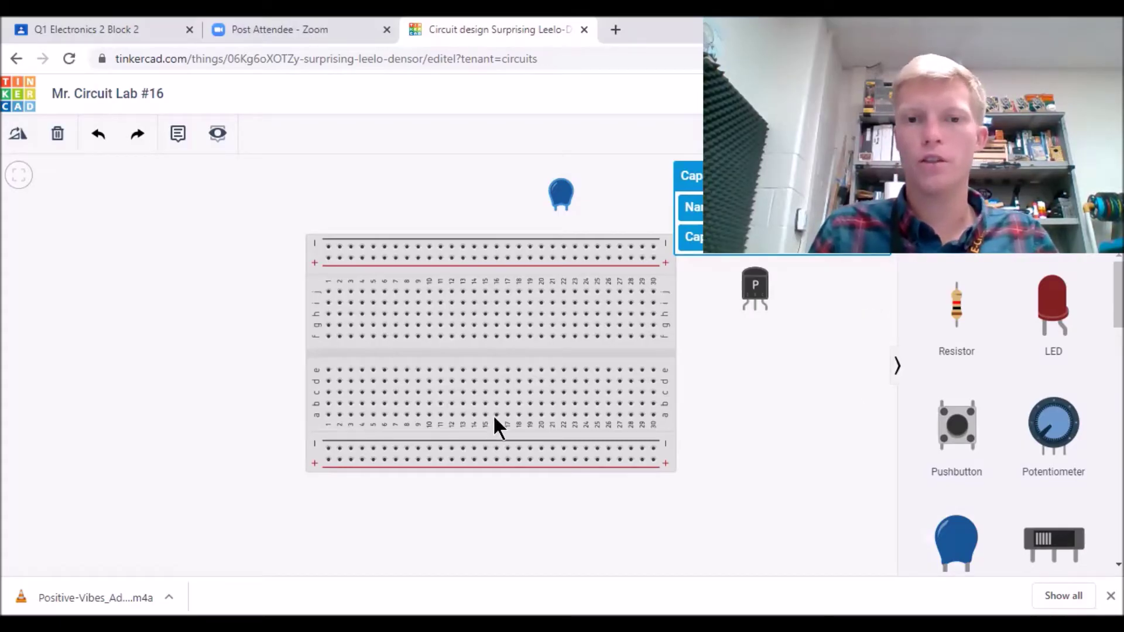
{"action": "left_click", "coordinate": [760, 442]}
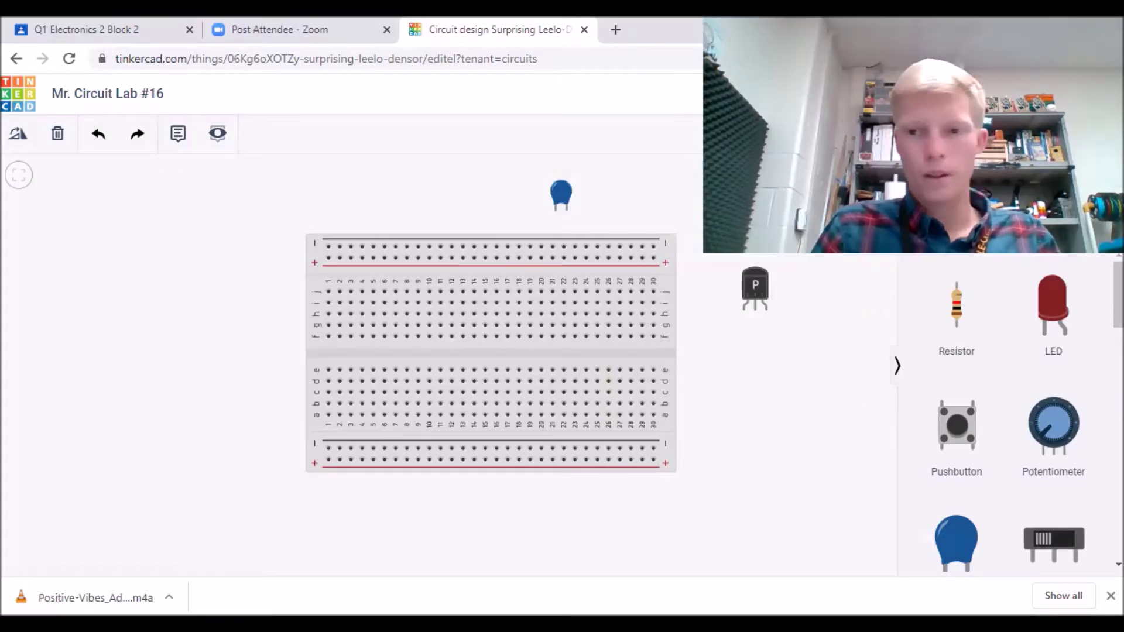
Add two resistors right of the breadboard, one below the other, rotated horizontal.
{"action": "left_click_drag", "start_coordinate": [956, 305], "coordinate": [779, 397]}
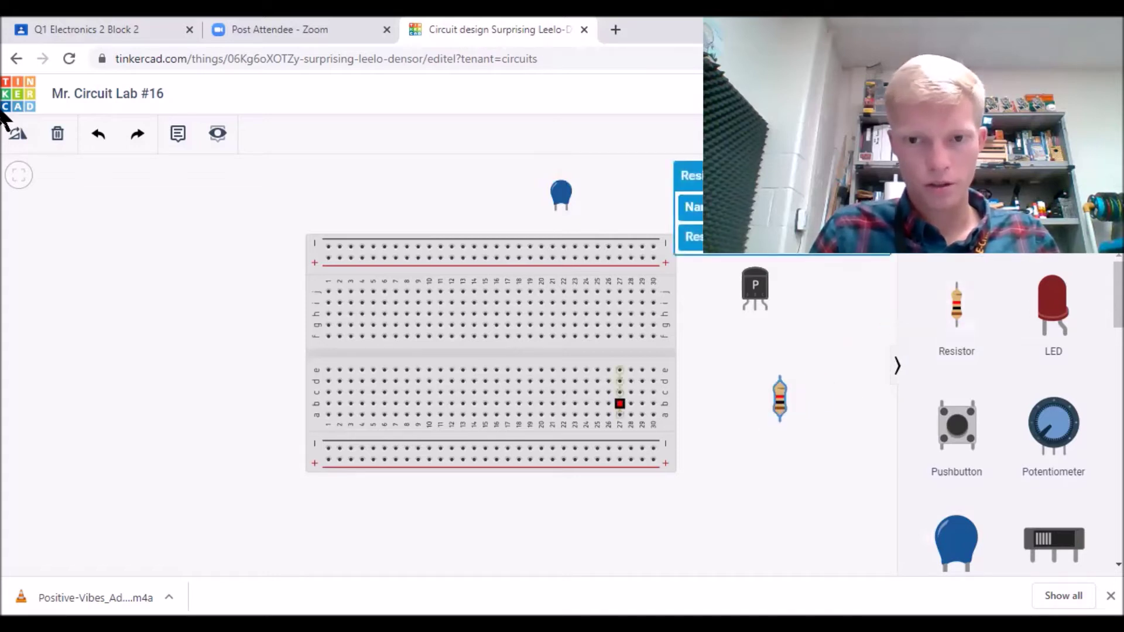
{"action": "left_click", "coordinate": [12, 146]}
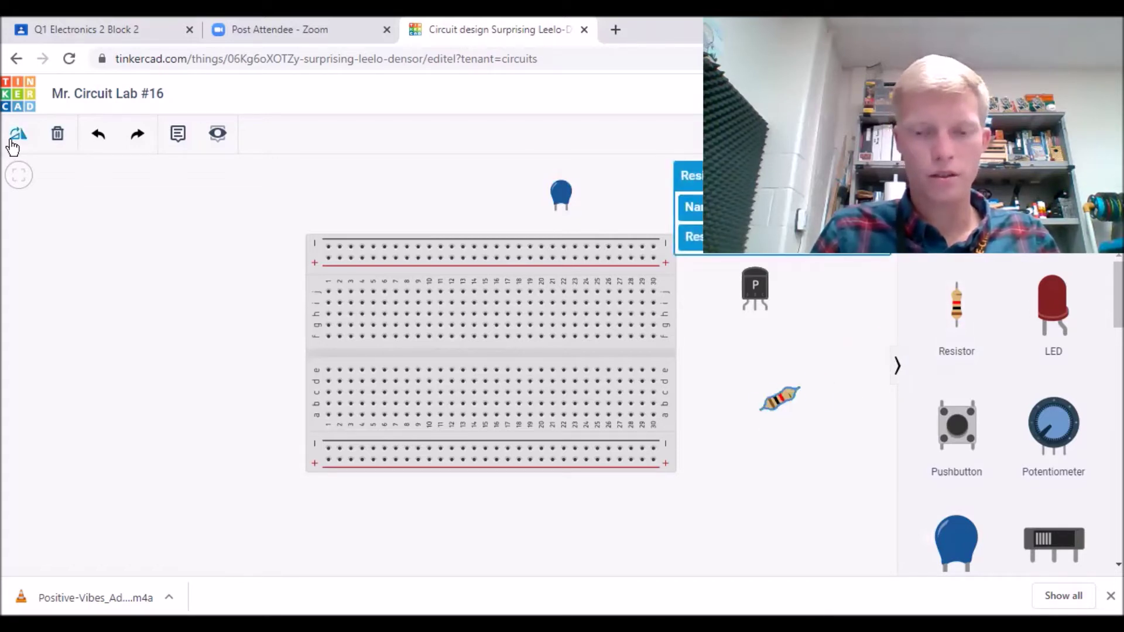
{"action": "left_click", "coordinate": [11, 146]}
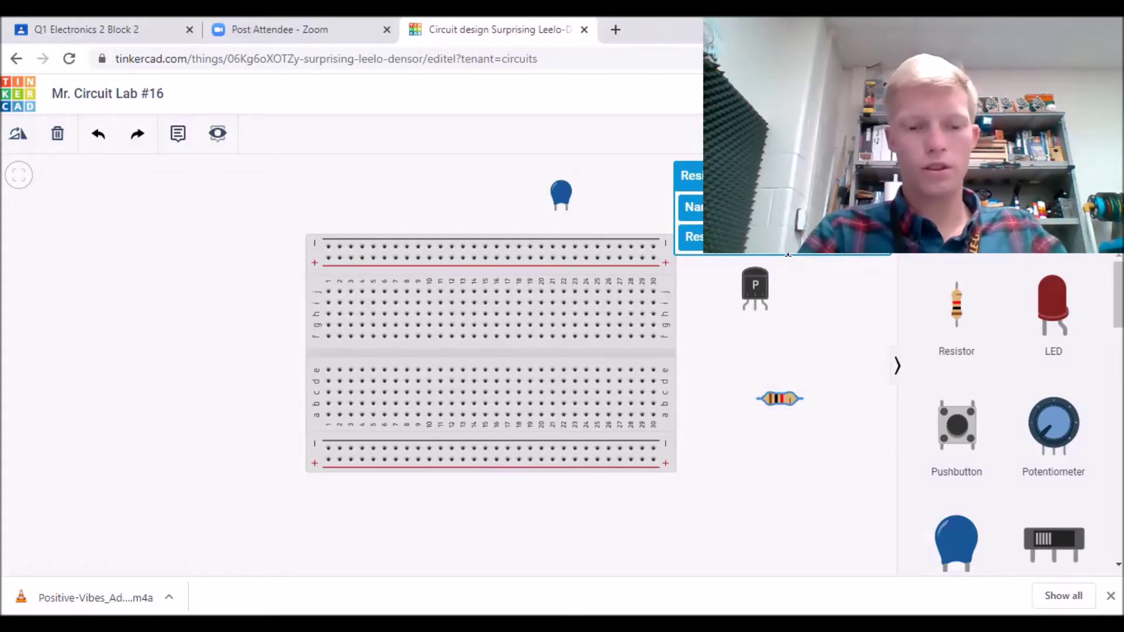
{"action": "left_click", "coordinate": [797, 389]}
{"action": "left_click_drag", "start_coordinate": [995, 357], "coordinate": [772, 438]}
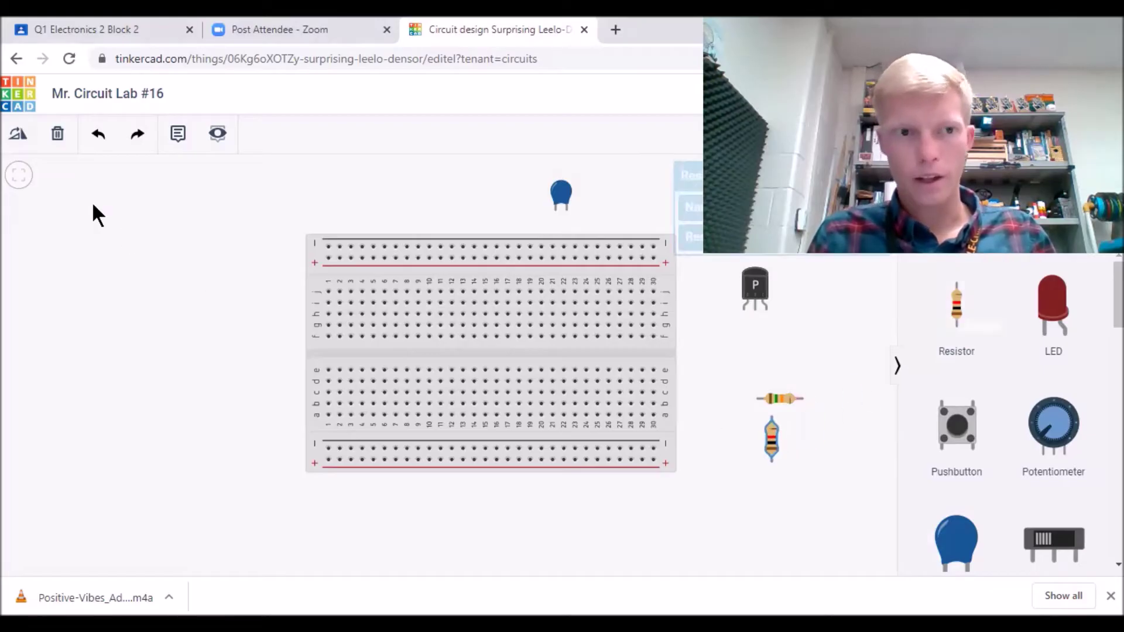
{"action": "left_click", "coordinate": [18, 137]}
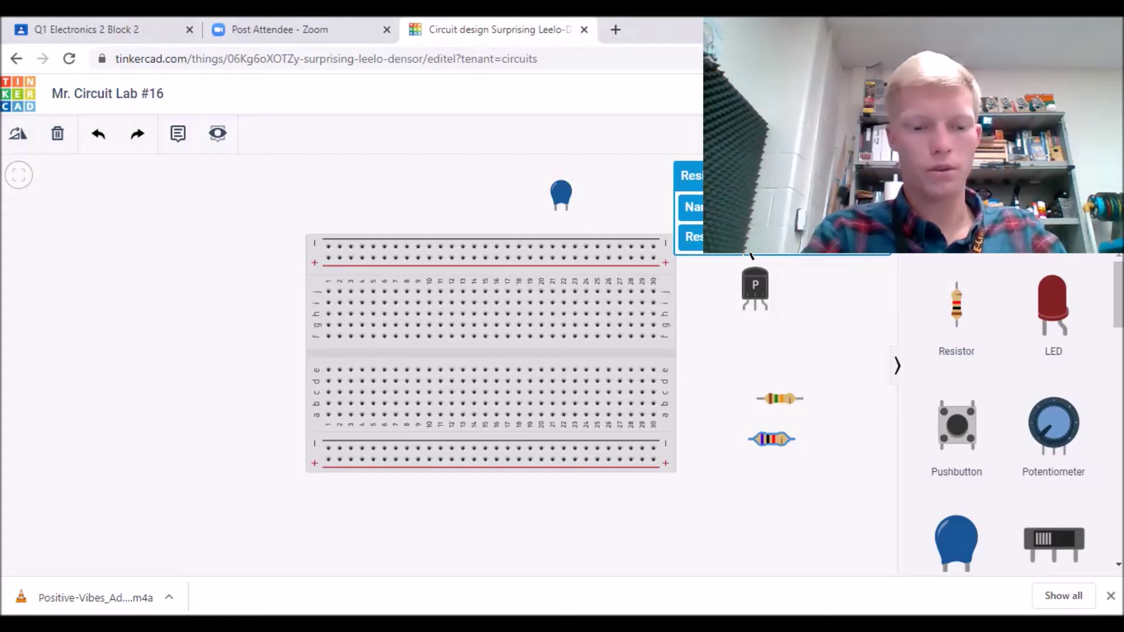
{"action": "left_click", "coordinate": [673, 497]}
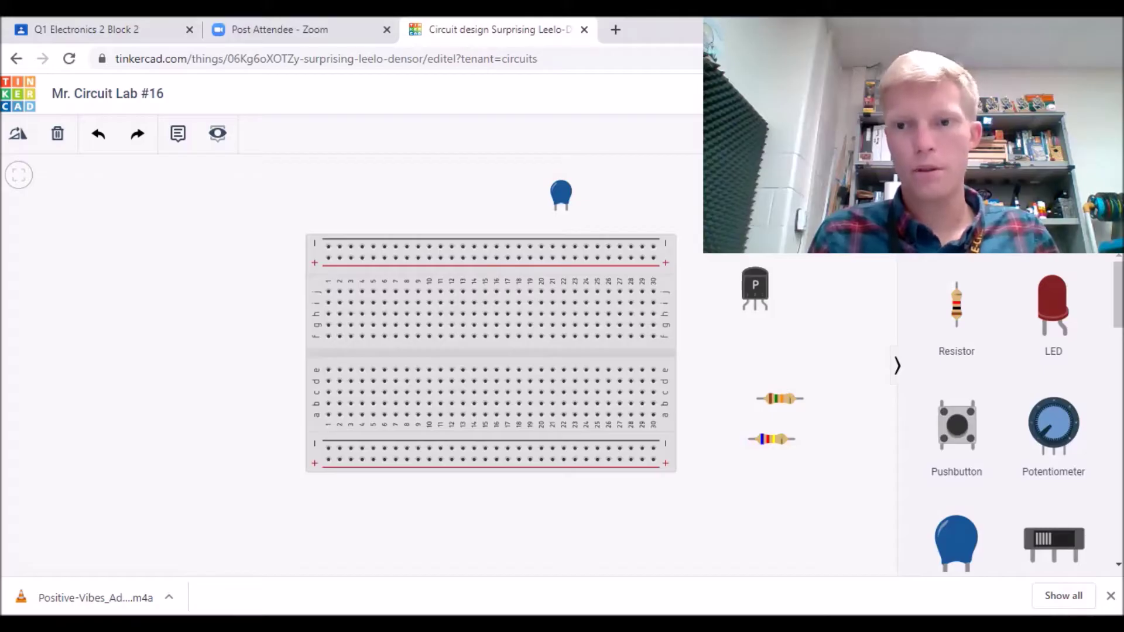
Add a piezo buzzer, rotated, near the transistor.
{"action": "scroll", "coordinate": [1007, 410], "scroll_direction": "down", "scroll_amount": 5}
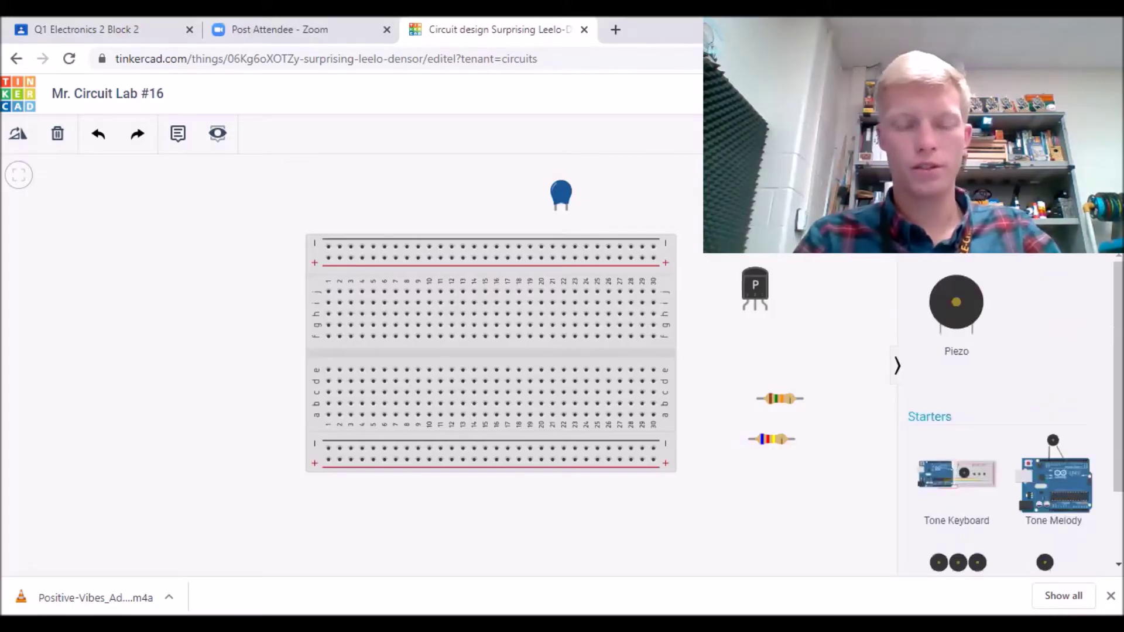
{"action": "left_click_drag", "start_coordinate": [957, 301], "coordinate": [826, 316]}
{"action": "left_click", "coordinate": [17, 134]}
{"action": "left_click", "coordinate": [18, 133]}
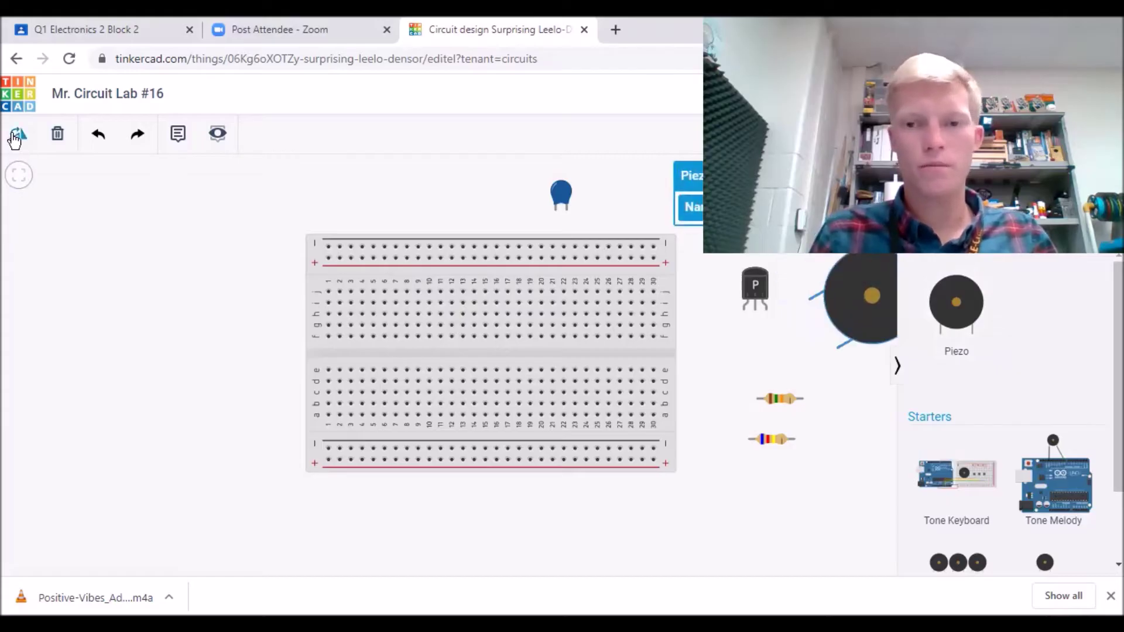
{"action": "left_click", "coordinate": [18, 133]}
{"action": "left_click_drag", "start_coordinate": [863, 336], "coordinate": [826, 338]}
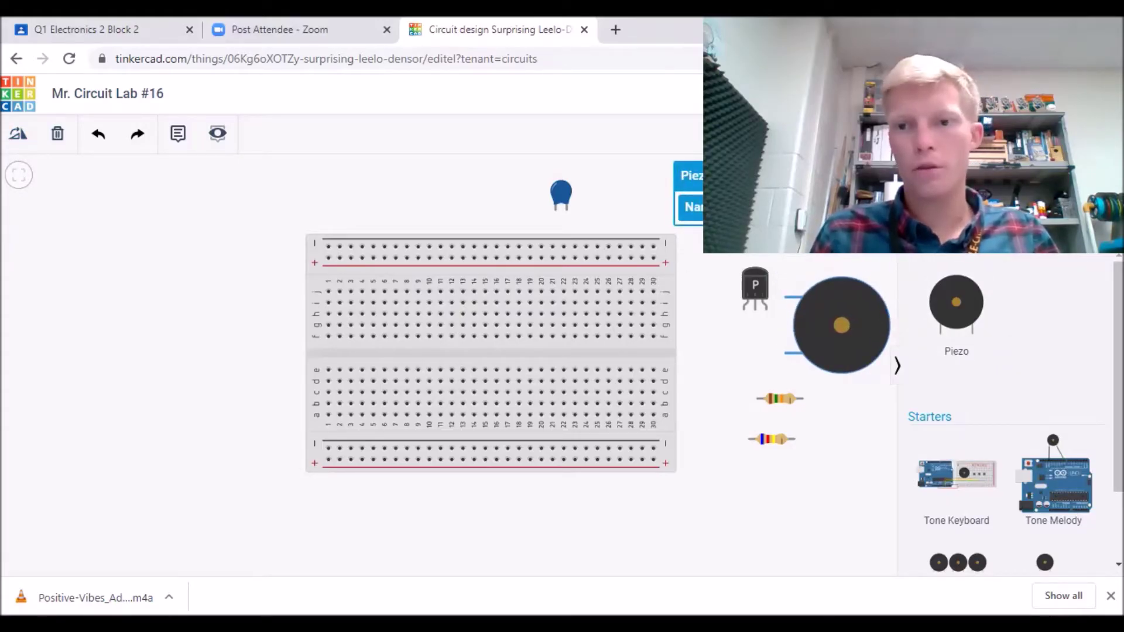
Place a 9V battery left of the breadboard with its terminals turned toward the board.
{"action": "scroll", "coordinate": [1014, 268], "scroll_direction": "up", "scroll_amount": 10}
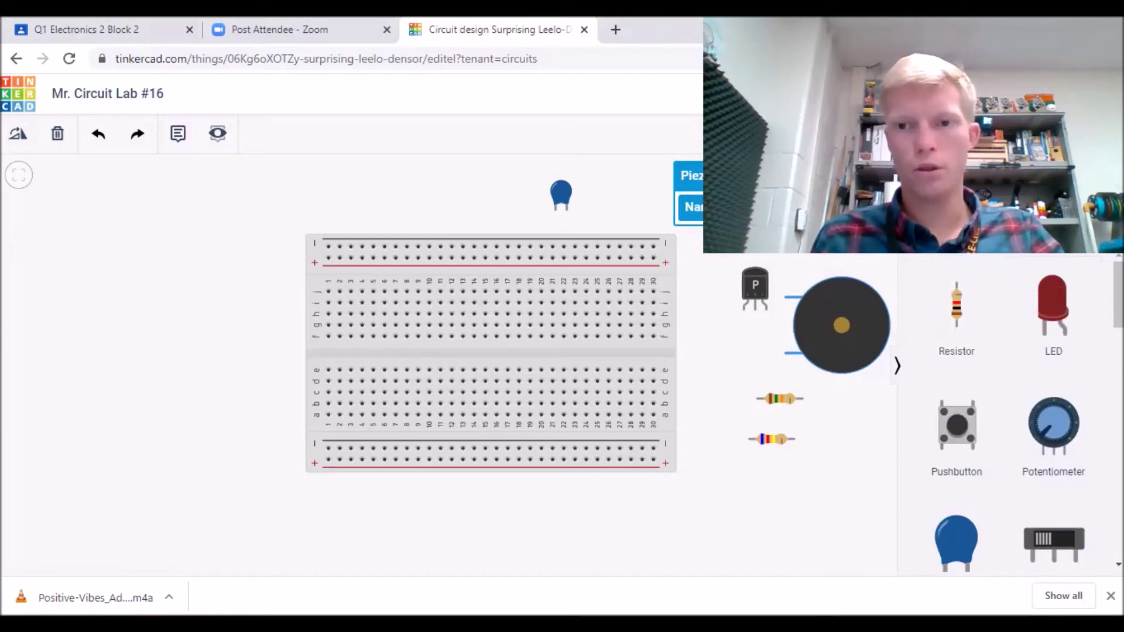
{"action": "left_click", "coordinate": [1007, 241]}
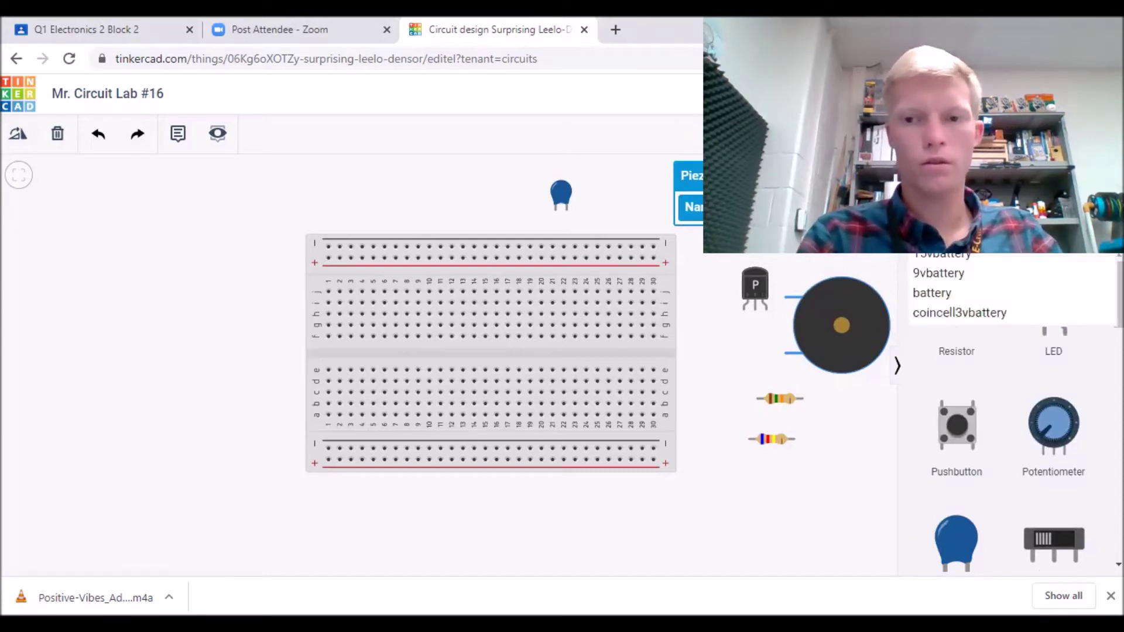
{"action": "left_click", "coordinate": [954, 348]}
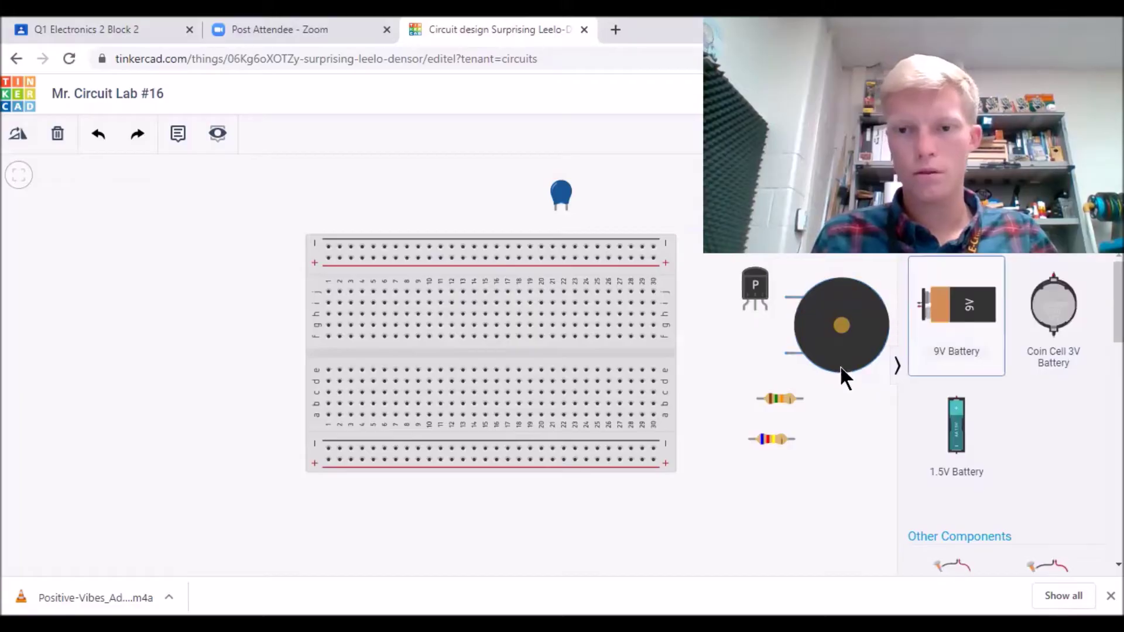
{"action": "left_click", "coordinate": [37, 360]}
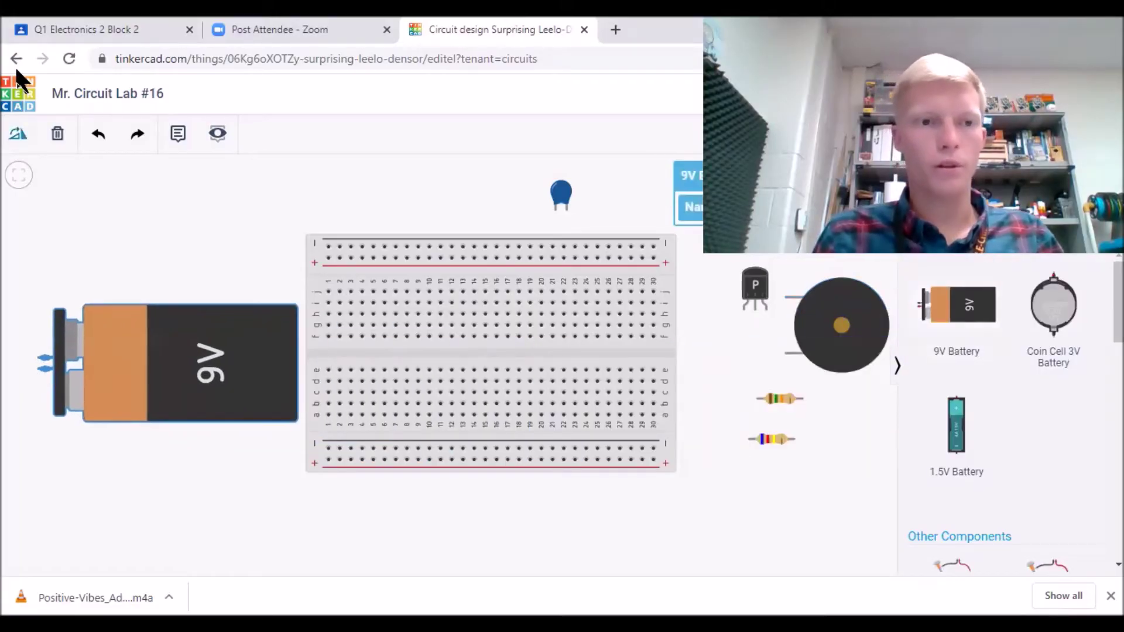
{"action": "left_click", "coordinate": [18, 135]}
{"action": "left_click", "coordinate": [18, 135]}
{"action": "left_click", "coordinate": [17, 135]}
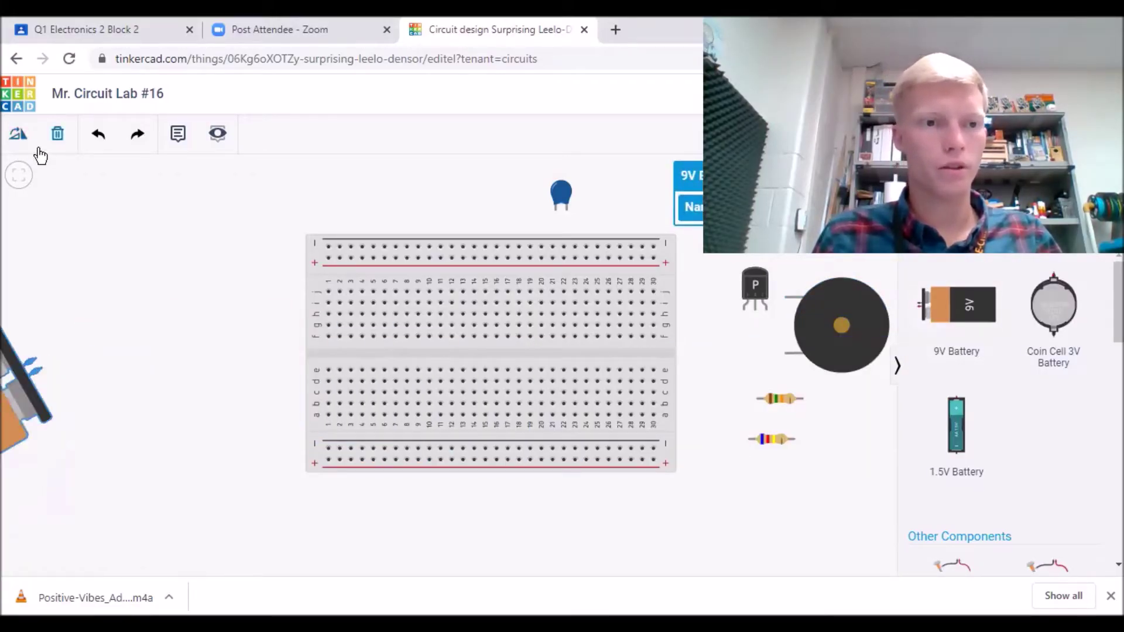
{"action": "left_click_drag", "start_coordinate": [8, 323], "coordinate": [247, 312]}
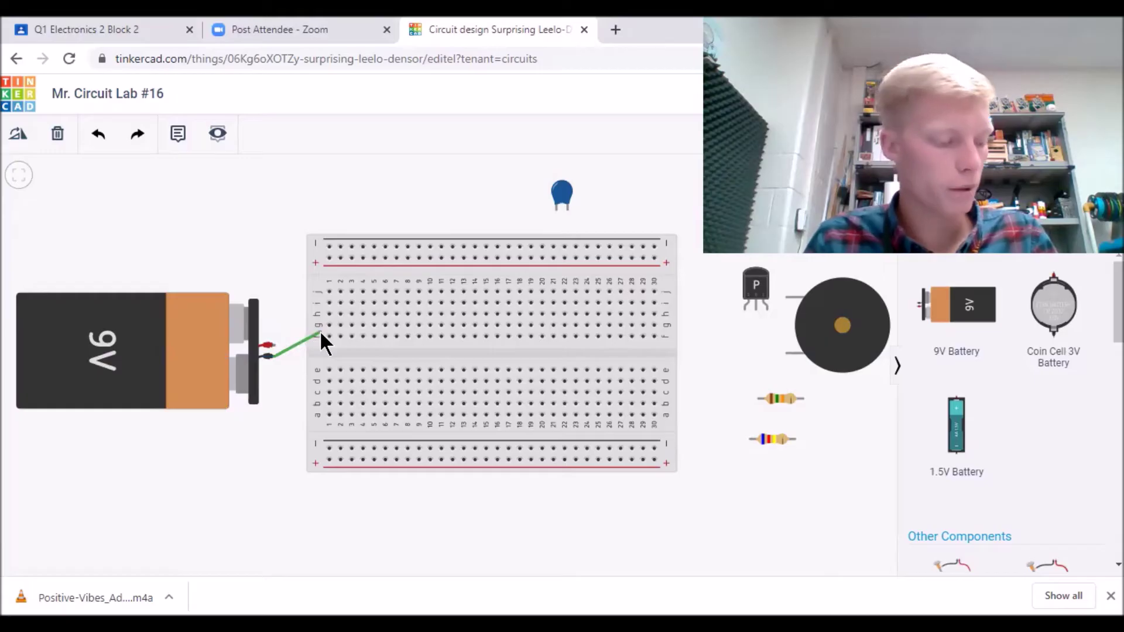
Wire the battery's negative terminal to column 3, row h, and colour the wire black.
{"action": "left_click", "coordinate": [351, 315]}
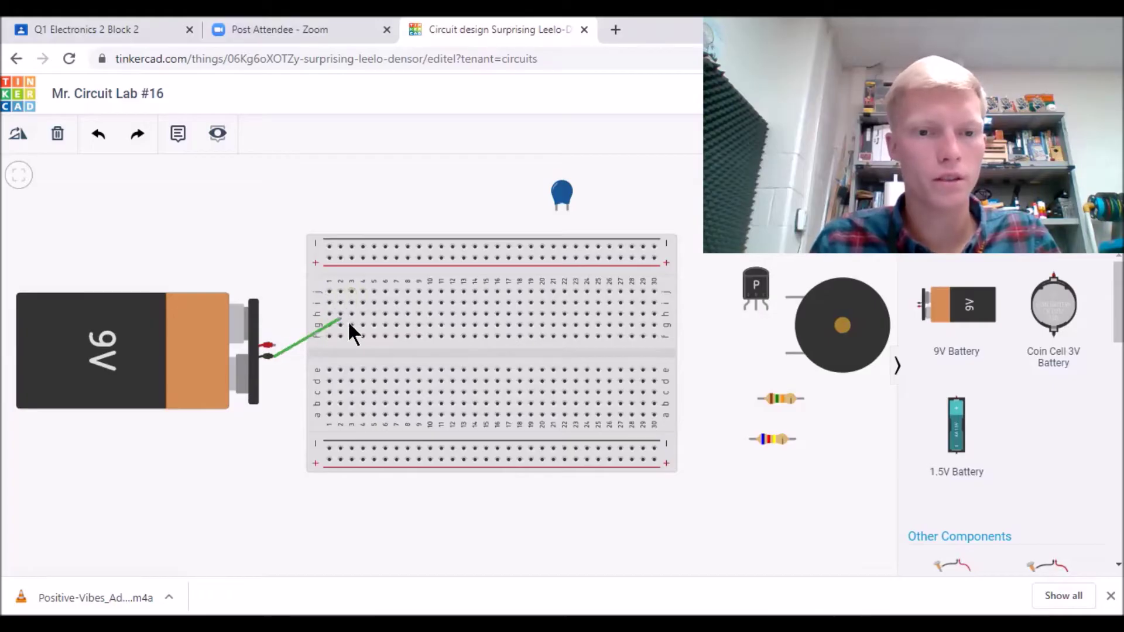
{"action": "left_click", "coordinate": [697, 207]}
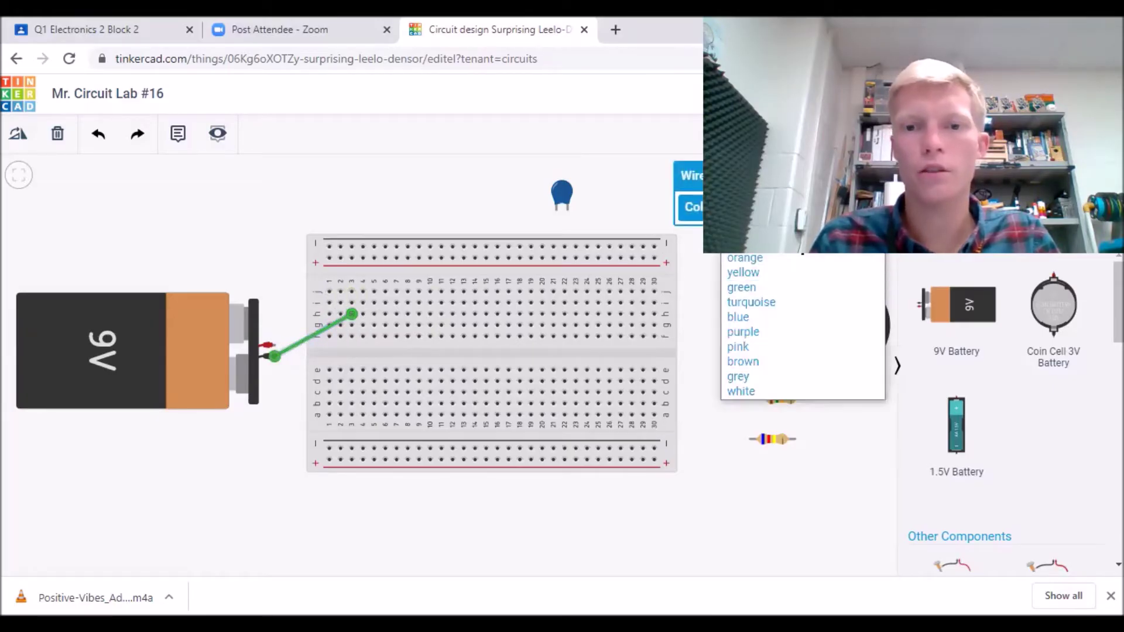
{"action": "left_click", "coordinate": [741, 287]}
{"action": "key", "text": "Escape"}
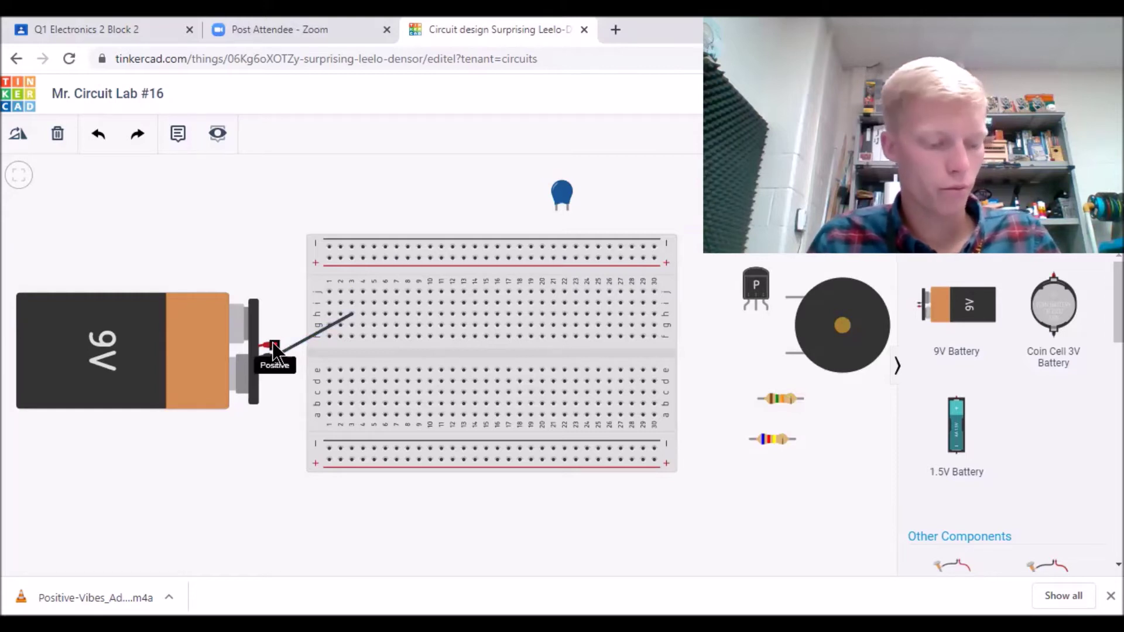
Run a red wire from the battery's positive terminal to row f, column 17.
{"action": "left_click", "coordinate": [273, 346]}
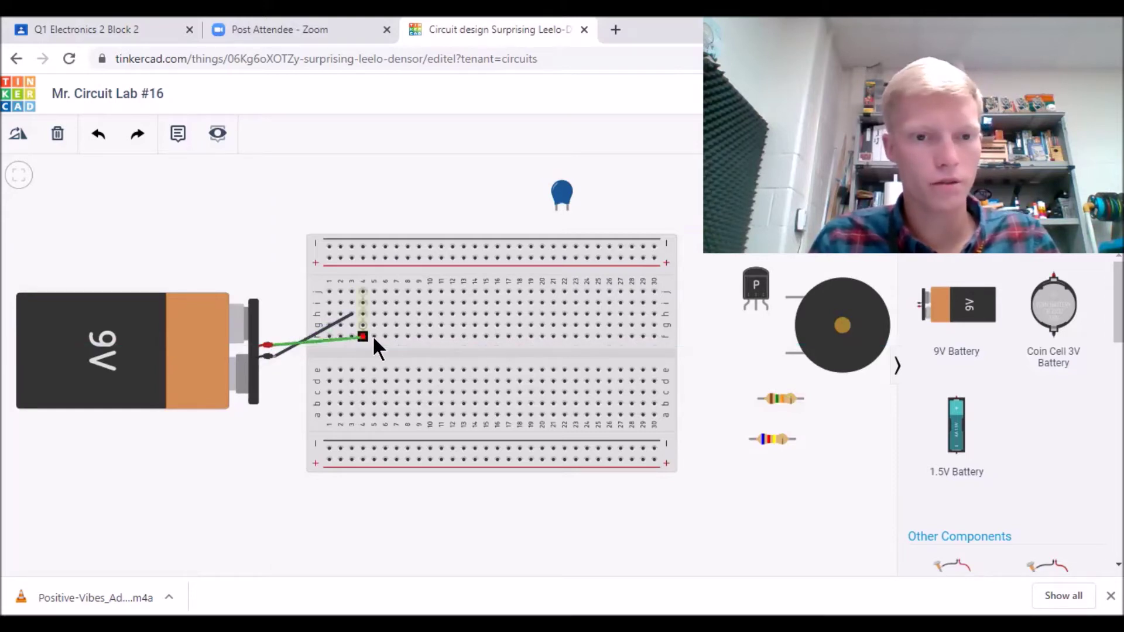
{"action": "left_click", "coordinate": [500, 309]}
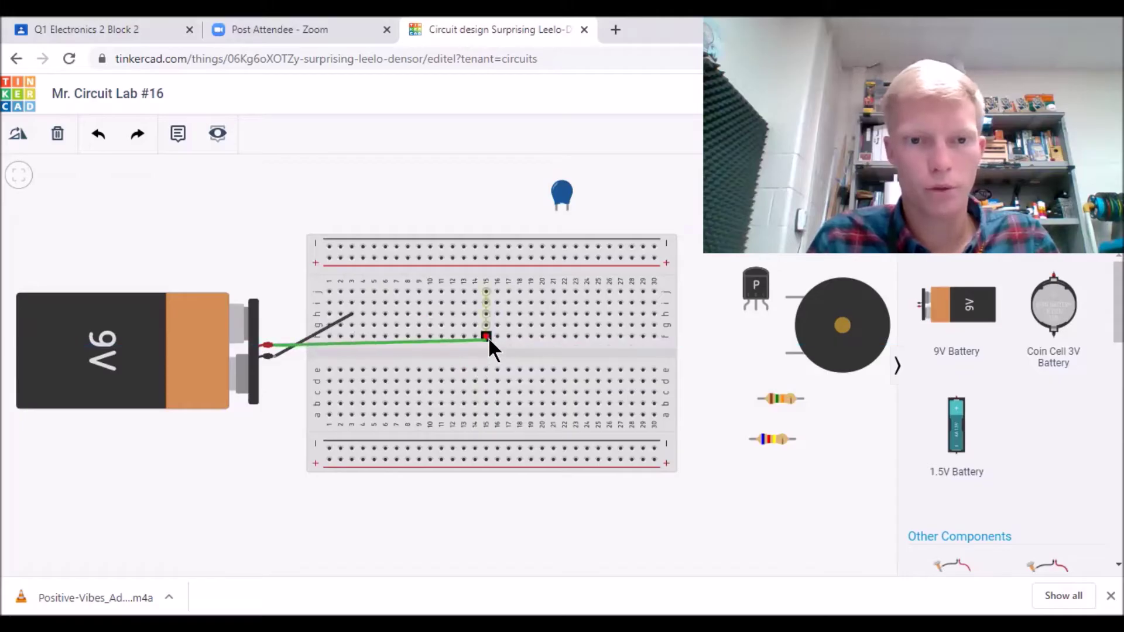
{"action": "left_click", "coordinate": [487, 336]}
{"action": "mouse_move", "coordinate": [487, 336]}
{"action": "left_mouse_down"}
{"action": "mouse_move", "coordinate": [469, 342]}
{"action": "mouse_move", "coordinate": [507, 336]}
{"action": "left_mouse_up"}
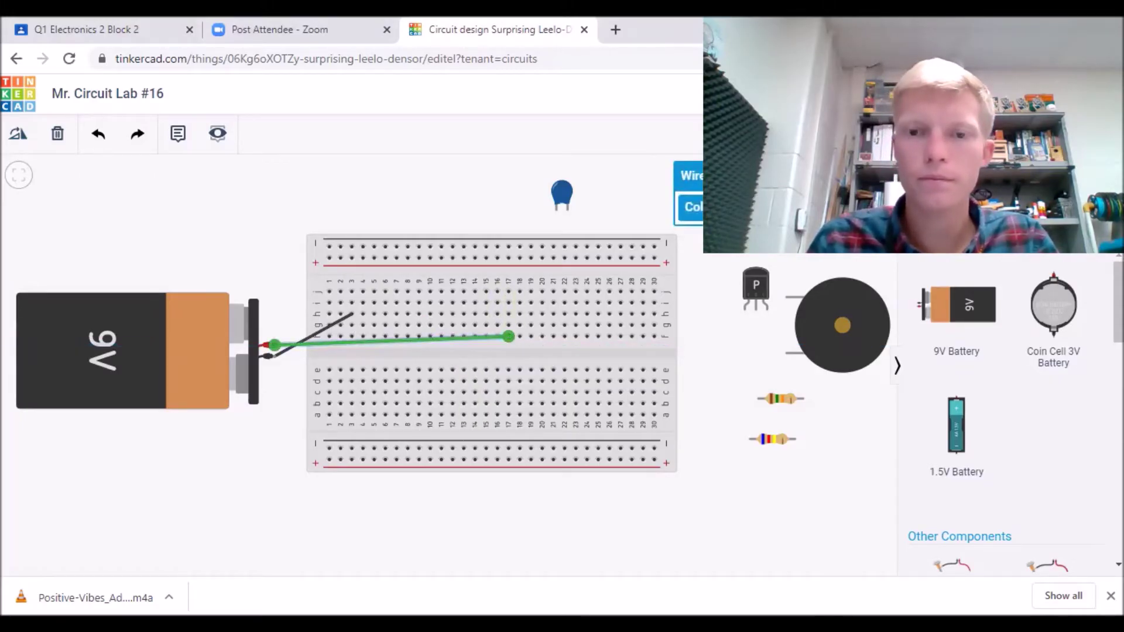
{"action": "left_click", "coordinate": [726, 206]}
{"action": "left_click", "coordinate": [761, 238]}
{"action": "left_click_drag", "start_coordinate": [745, 371], "coordinate": [734, 439]}
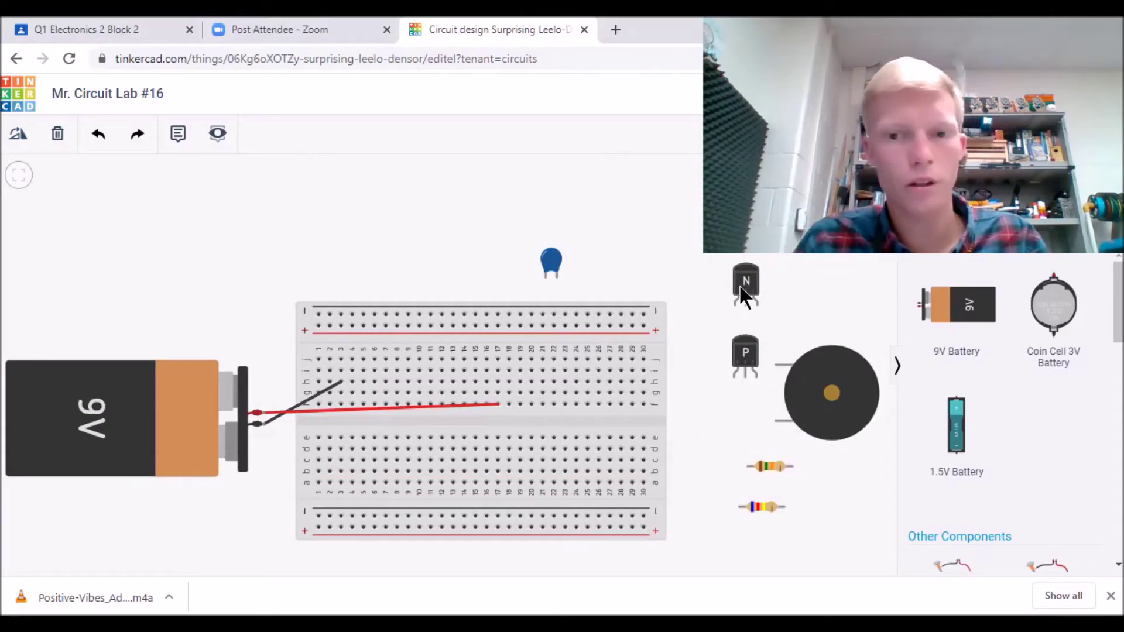
Plug the NPN transistor into the breadboard's top rows.
{"action": "left_click_drag", "start_coordinate": [743, 296], "coordinate": [439, 340]}
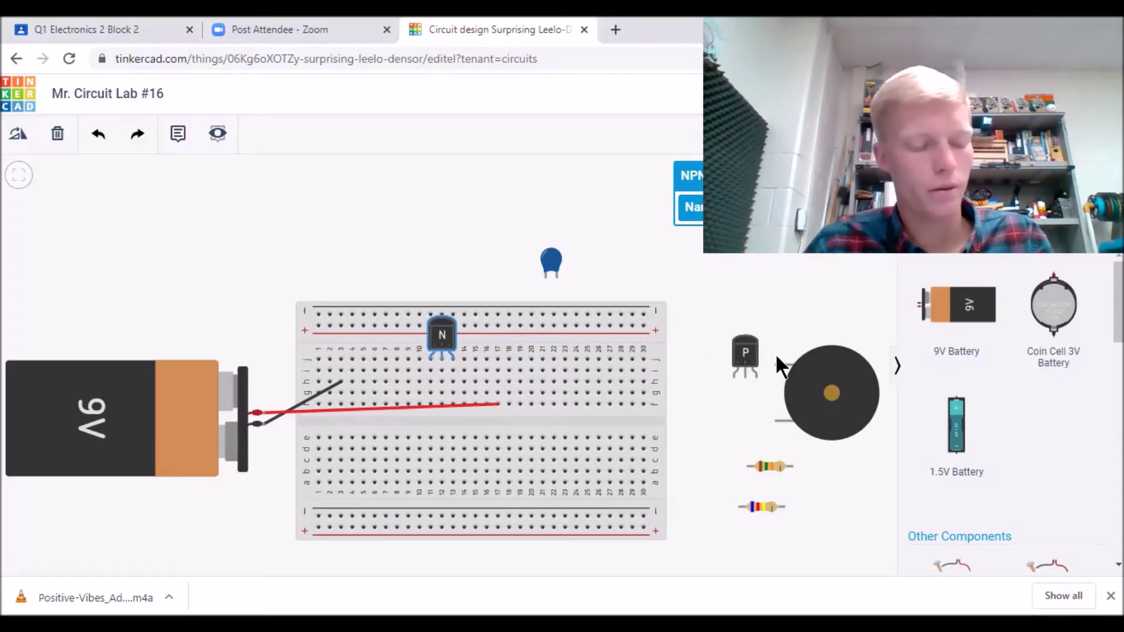
{"action": "left_click_drag", "start_coordinate": [774, 353], "coordinate": [549, 286]}
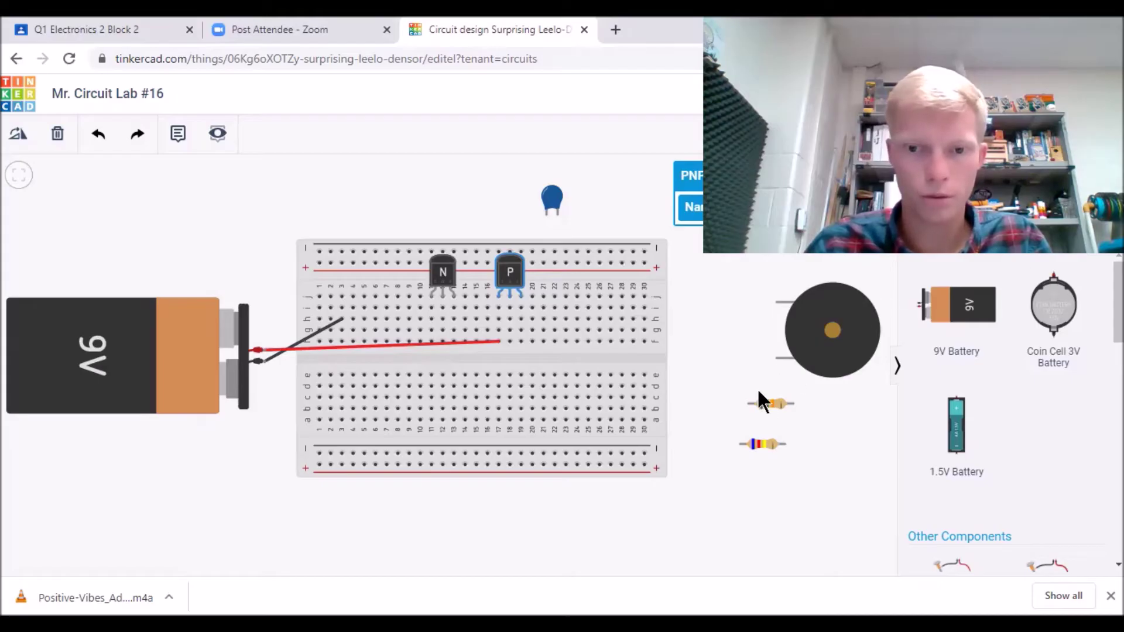
Plug both resistors in, wire the lower resistor's two leads to the top half, and seat the capacitor.
{"action": "left_click_drag", "start_coordinate": [775, 403], "coordinate": [445, 311]}
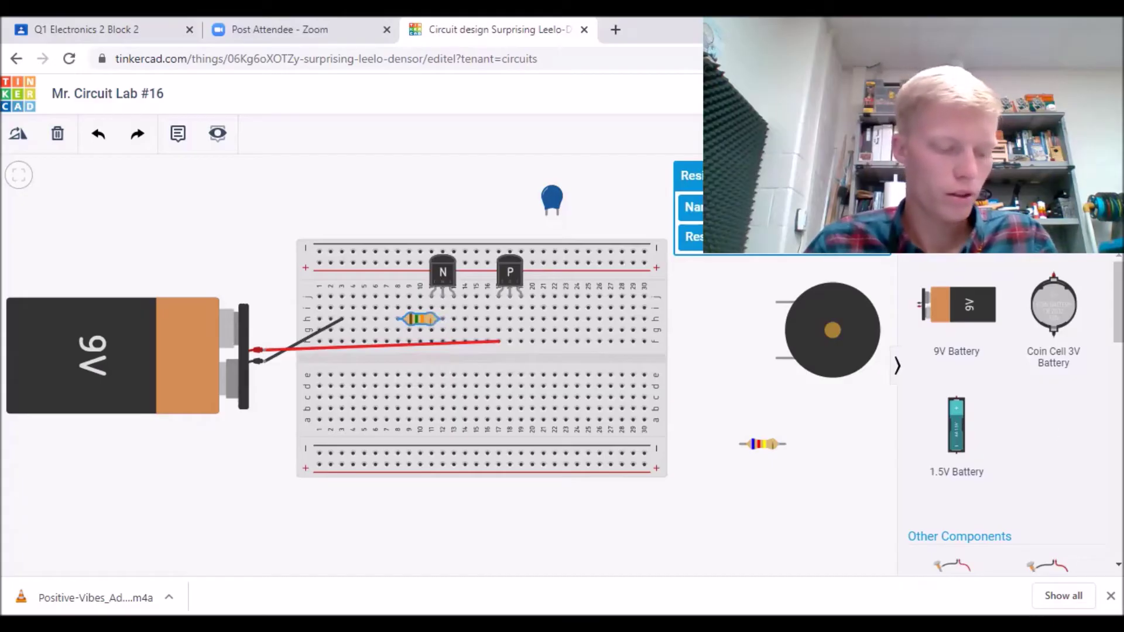
{"action": "left_click_drag", "start_coordinate": [764, 446], "coordinate": [655, 410]}
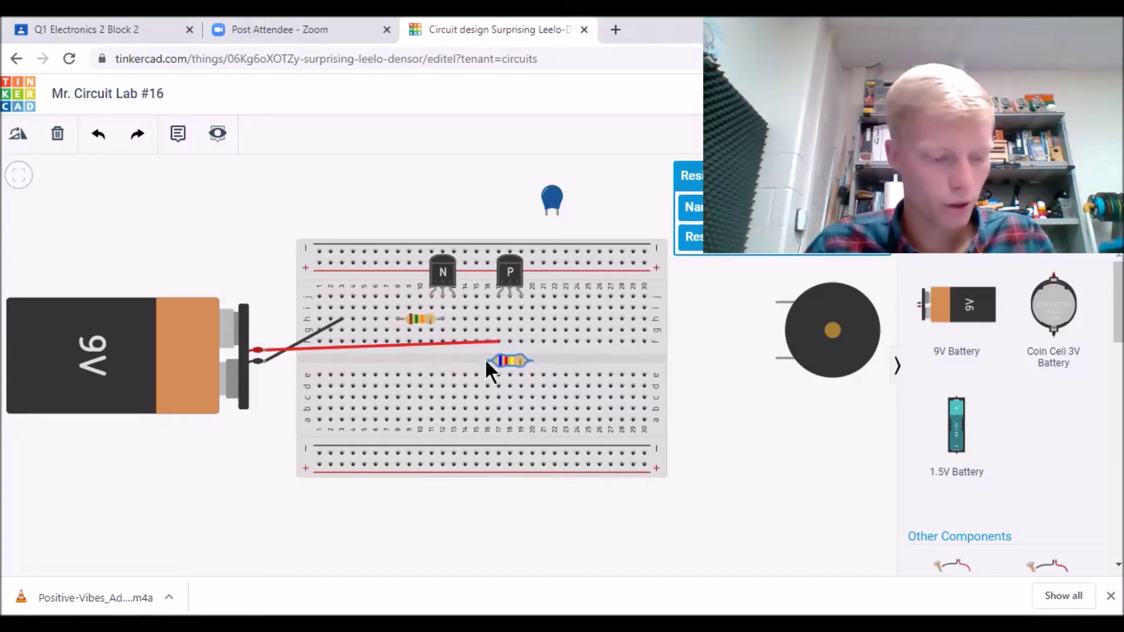
{"action": "mouse_move", "coordinate": [486, 373]}
{"action": "left_mouse_down"}
{"action": "mouse_move", "coordinate": [448, 294]}
{"action": "mouse_move", "coordinate": [456, 301]}
{"action": "left_mouse_up"}
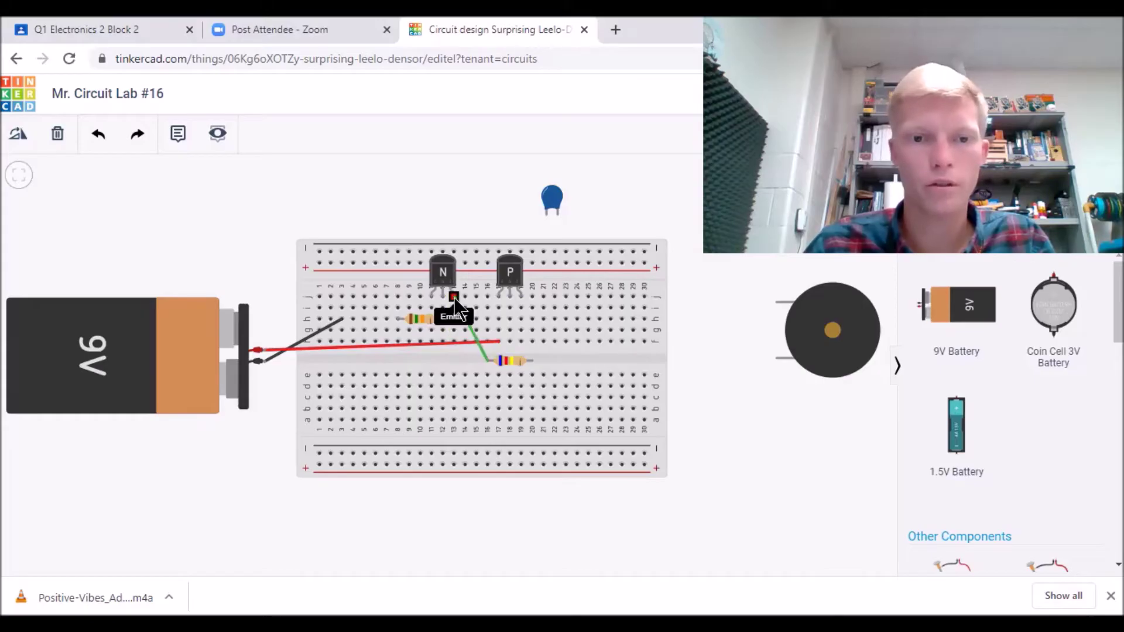
{"action": "left_click", "coordinate": [455, 331]}
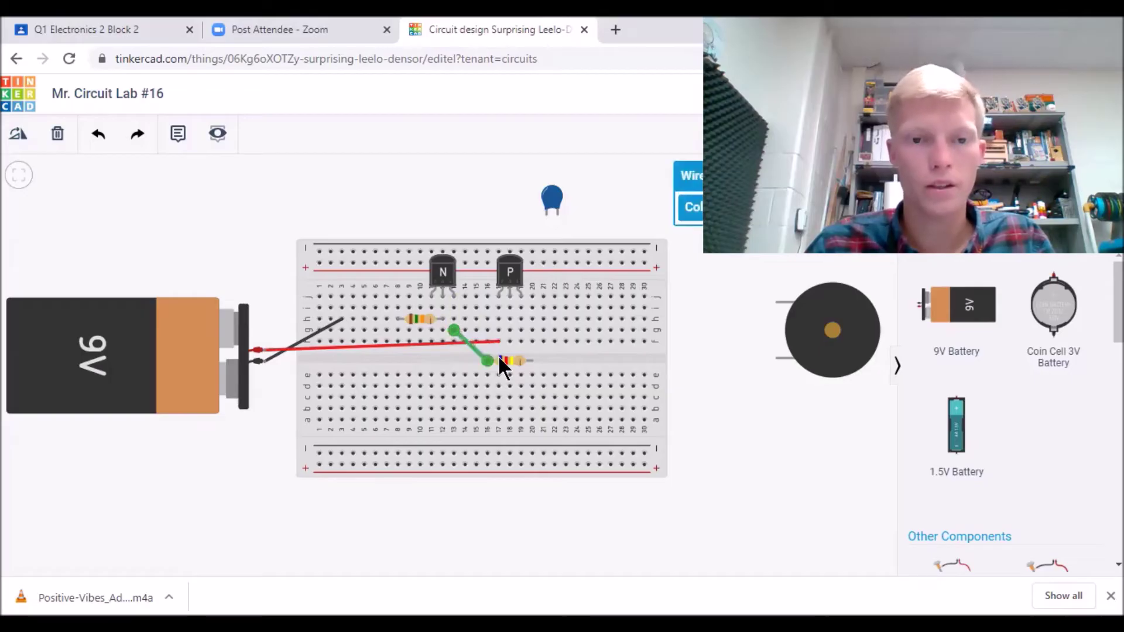
{"action": "left_click", "coordinate": [530, 363]}
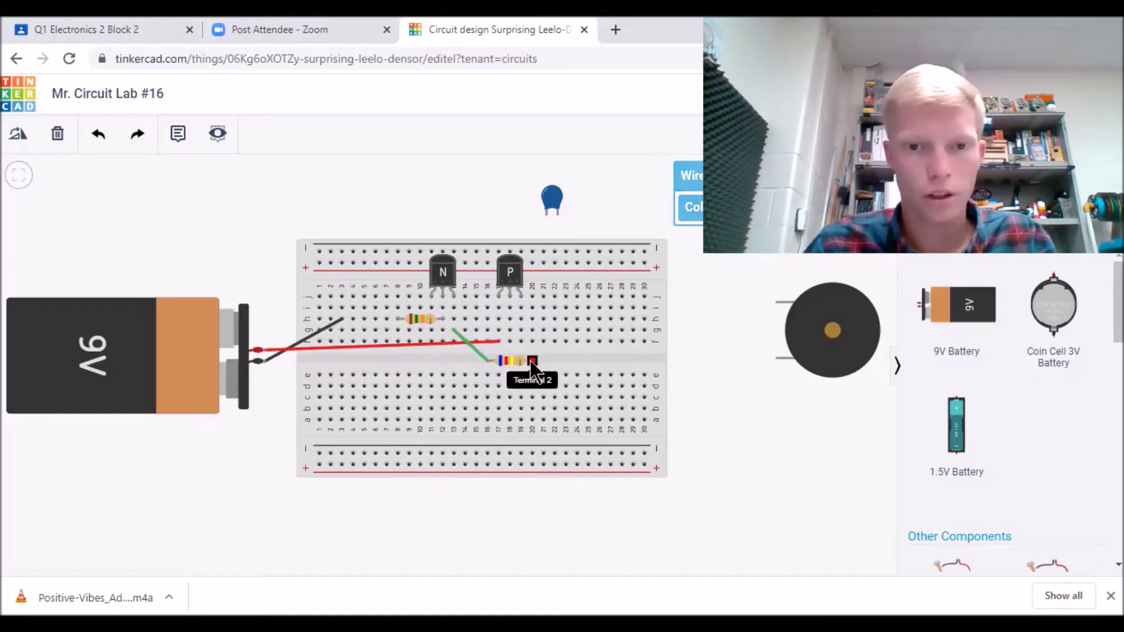
{"action": "left_click", "coordinate": [569, 328]}
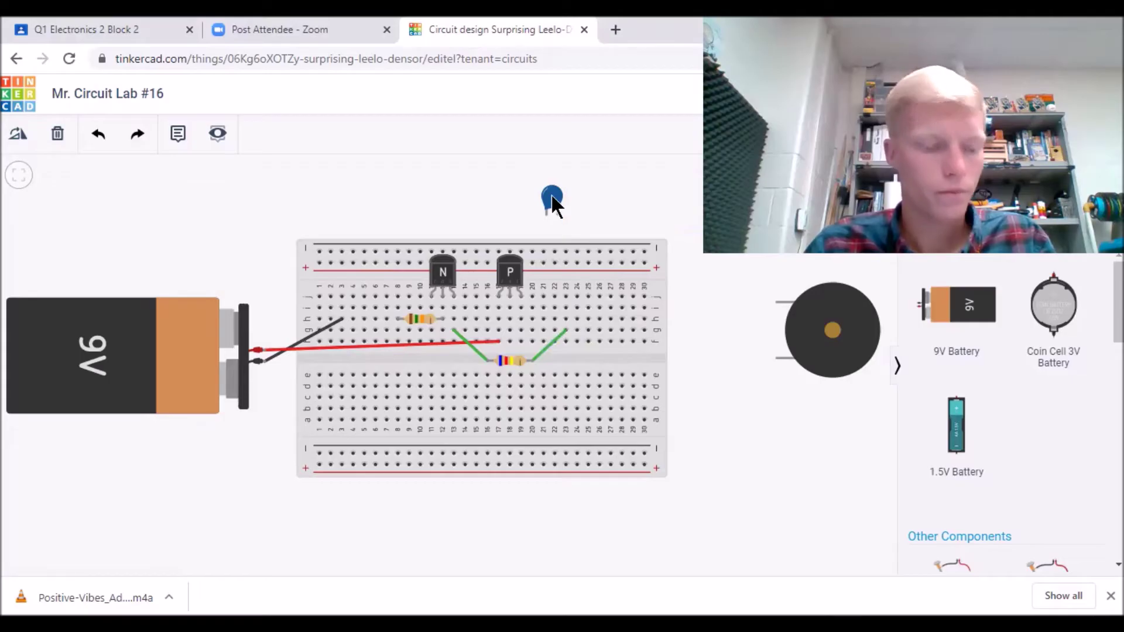
{"action": "left_click_drag", "start_coordinate": [550, 198], "coordinate": [571, 347]}
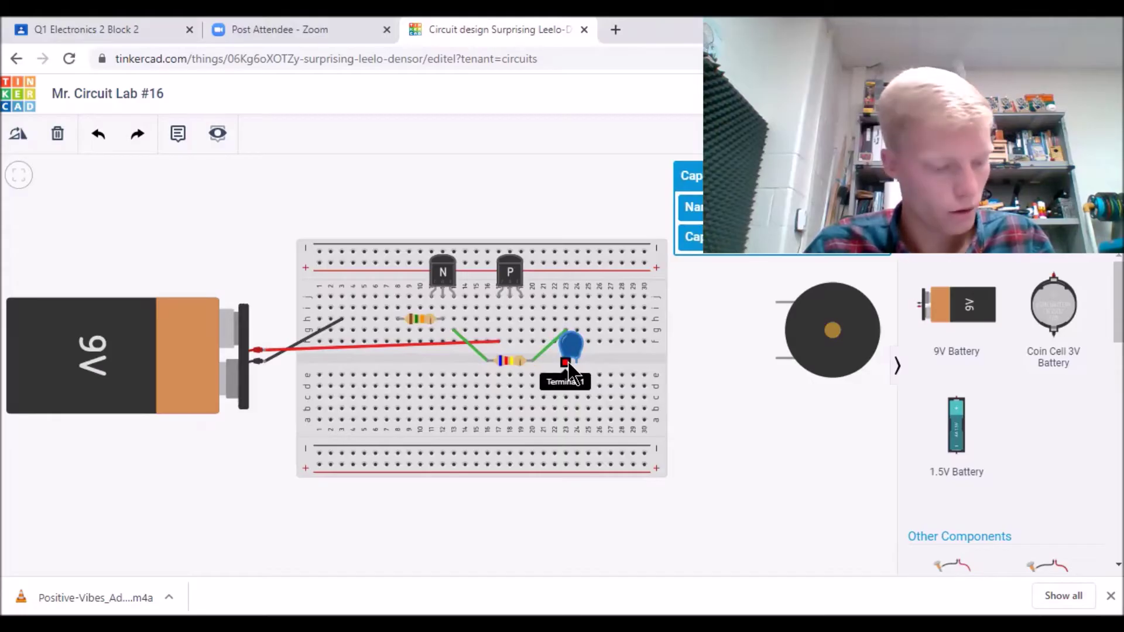
Wire the capacitor's first lead to column 19, row f, and move its second lead up into the board.
{"action": "left_click", "coordinate": [566, 363]}
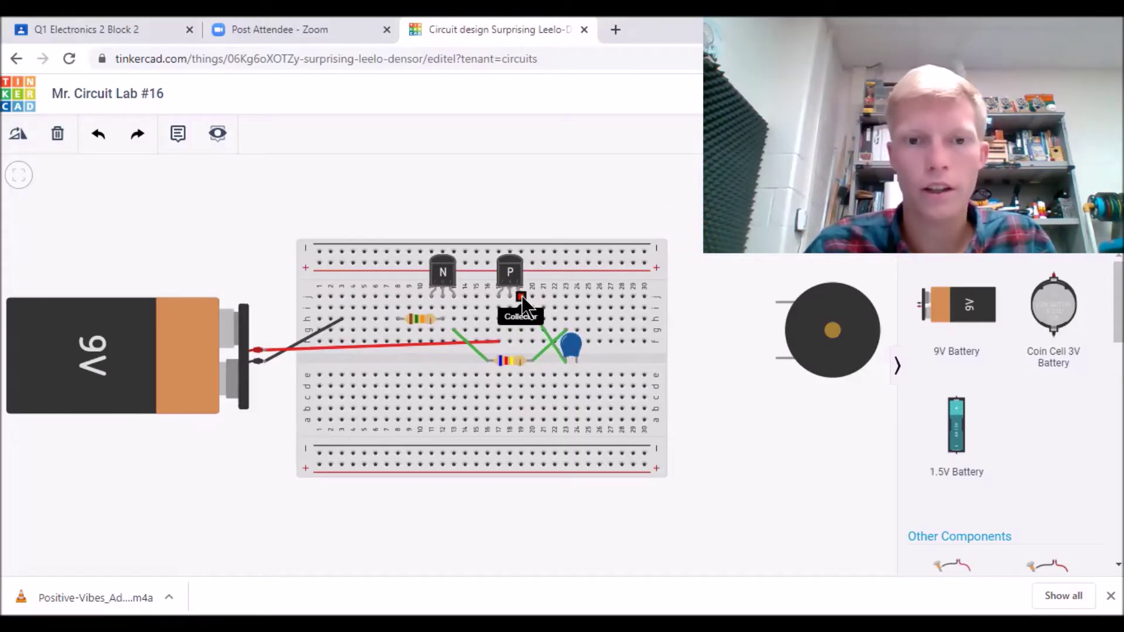
{"action": "left_click", "coordinate": [521, 339]}
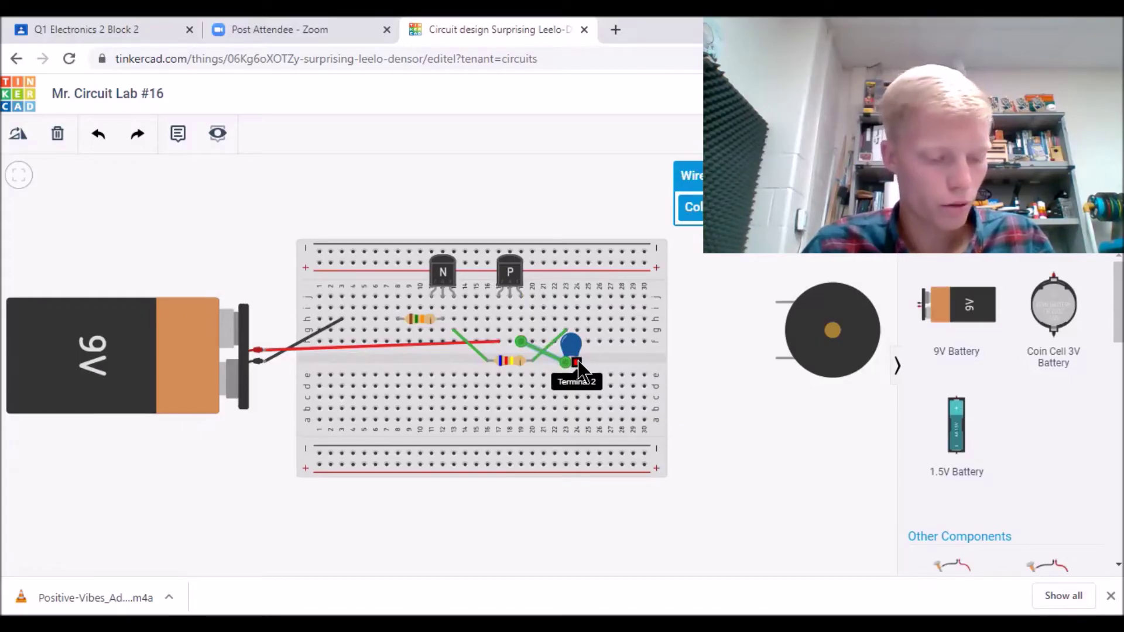
{"action": "left_click_drag", "start_coordinate": [577, 366], "coordinate": [566, 320]}
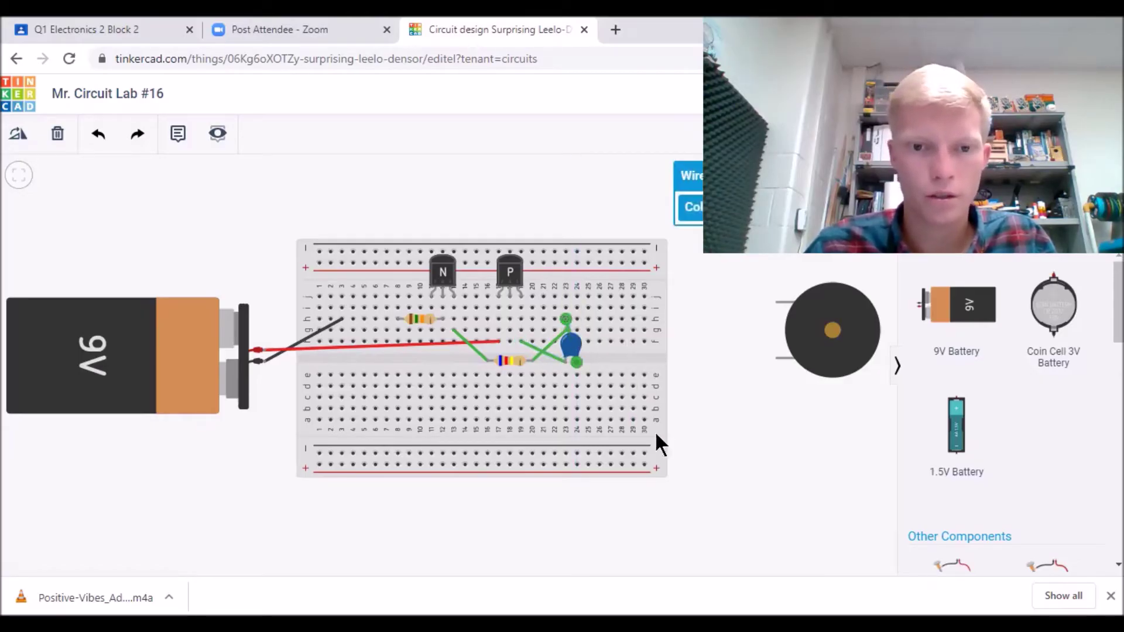
{"action": "left_click", "coordinate": [614, 353]}
Move the piezo beside the breadboard and wire its positive lead into the board.
{"action": "left_click_drag", "start_coordinate": [829, 357], "coordinate": [721, 331]}
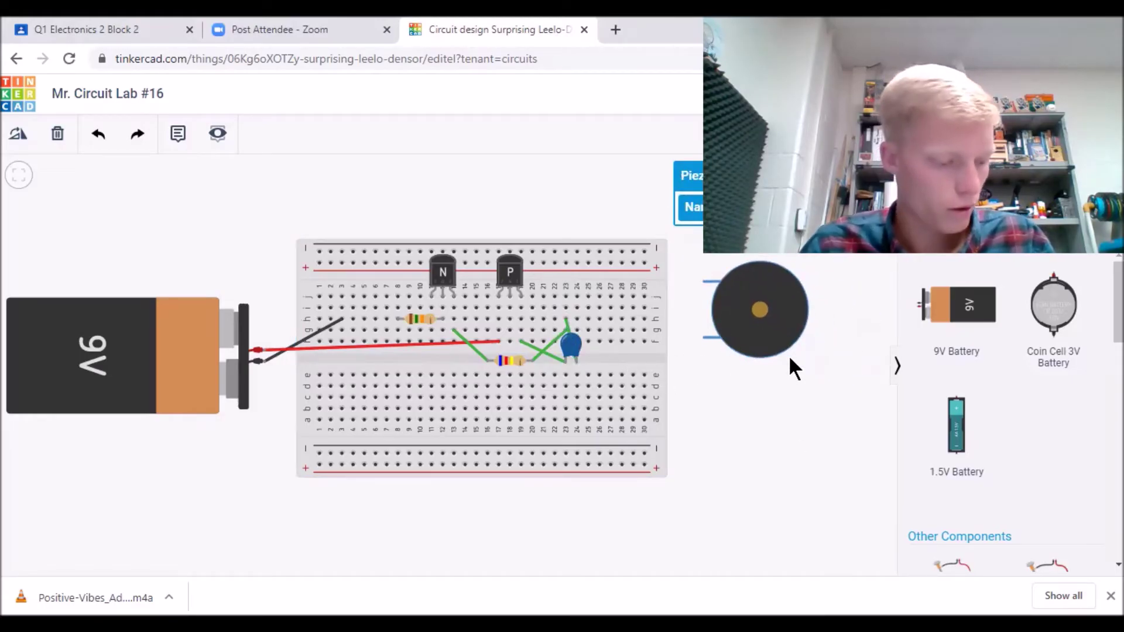
{"action": "left_click", "coordinate": [705, 299]}
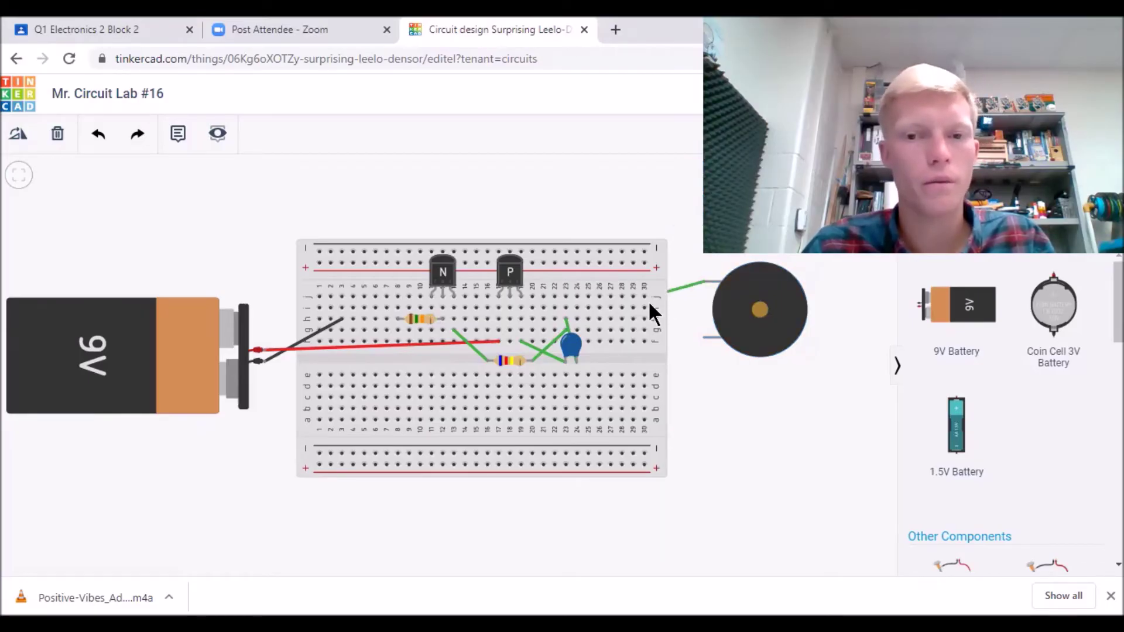
{"action": "left_click", "coordinate": [600, 308]}
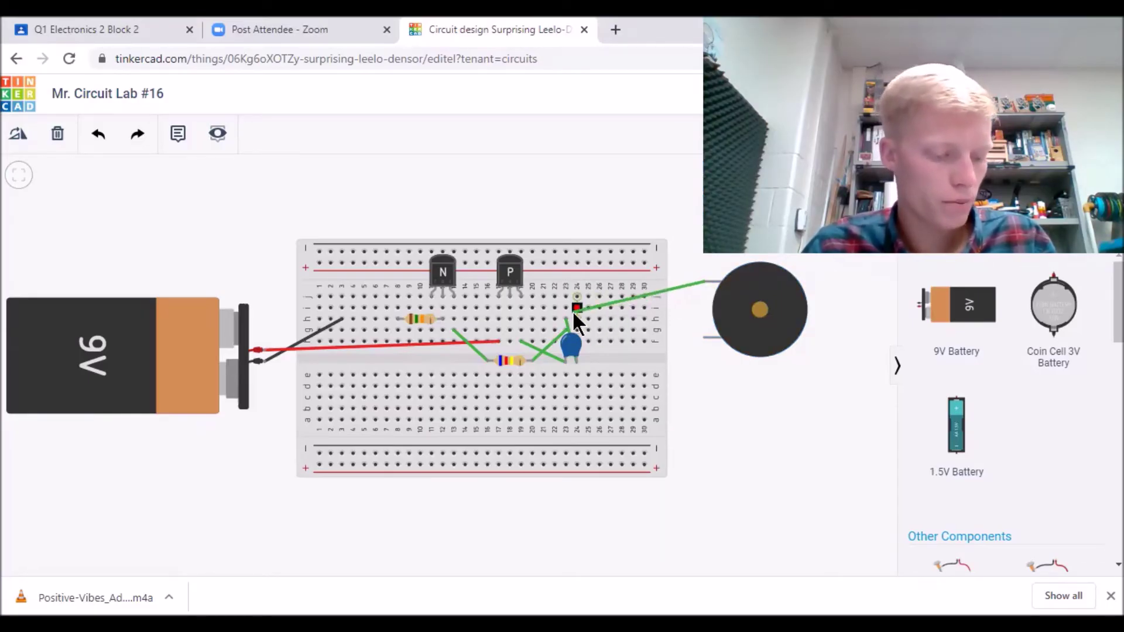
{"action": "left_click_drag", "start_coordinate": [600, 307], "coordinate": [521, 306]}
{"action": "left_click", "coordinate": [519, 305]}
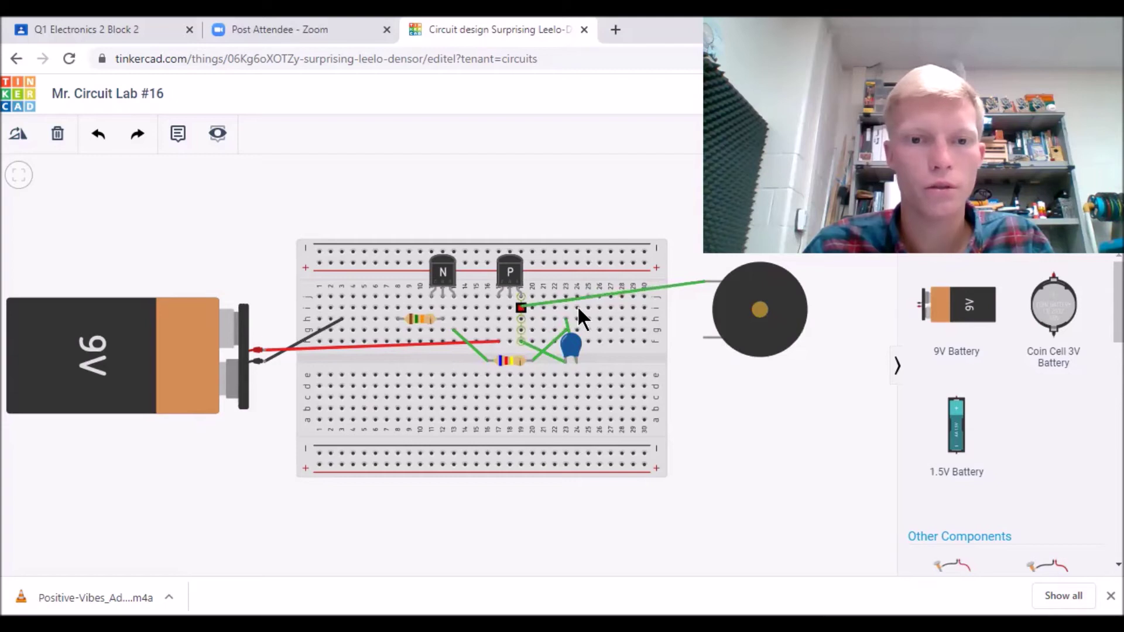
Wire the piezo's negative lead to a hole beside the NPN transistor.
{"action": "left_click", "coordinate": [704, 339]}
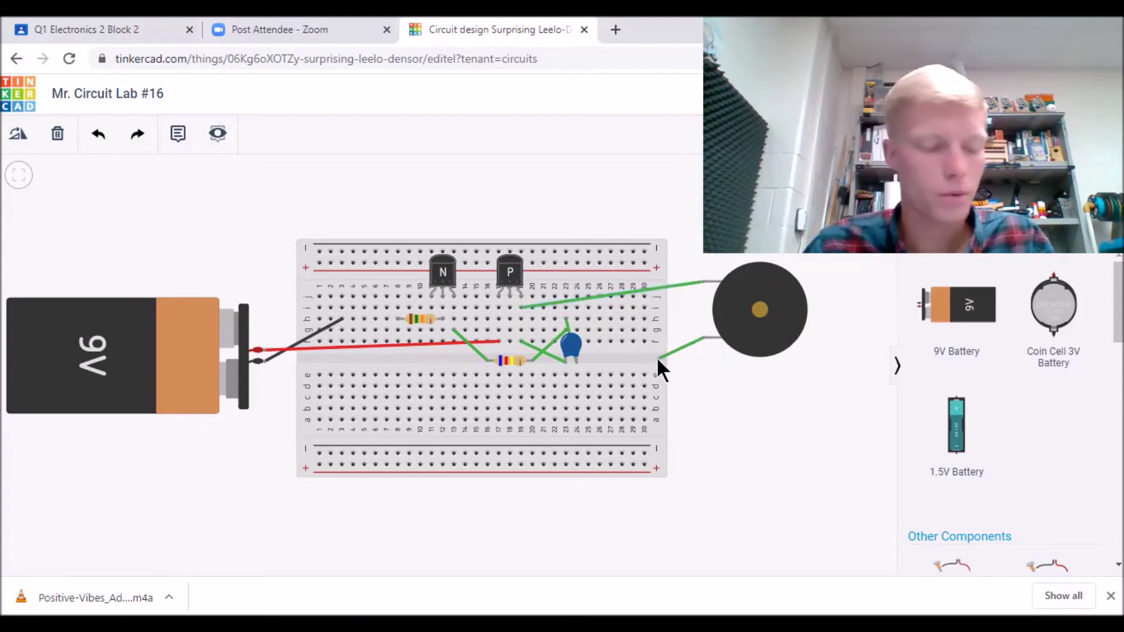
{"action": "left_click", "coordinate": [654, 355]}
{"action": "left_click_drag", "start_coordinate": [650, 356], "coordinate": [432, 333]}
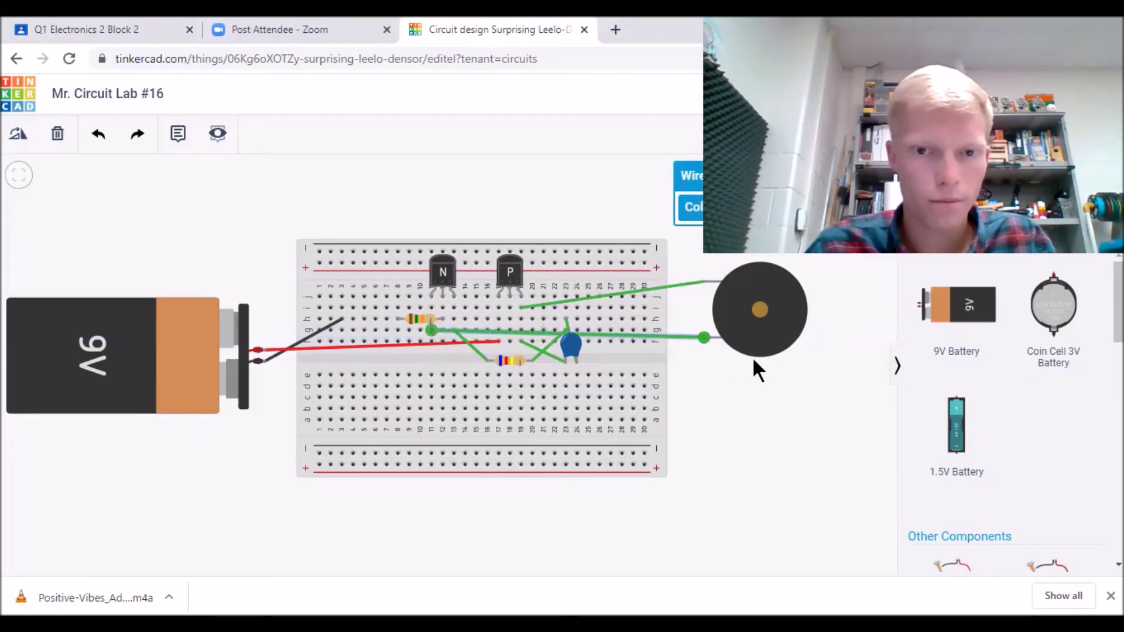
Draw a green jumper from column 8, row j, to column 23.
{"action": "left_click_drag", "start_coordinate": [784, 377], "coordinate": [780, 378]}
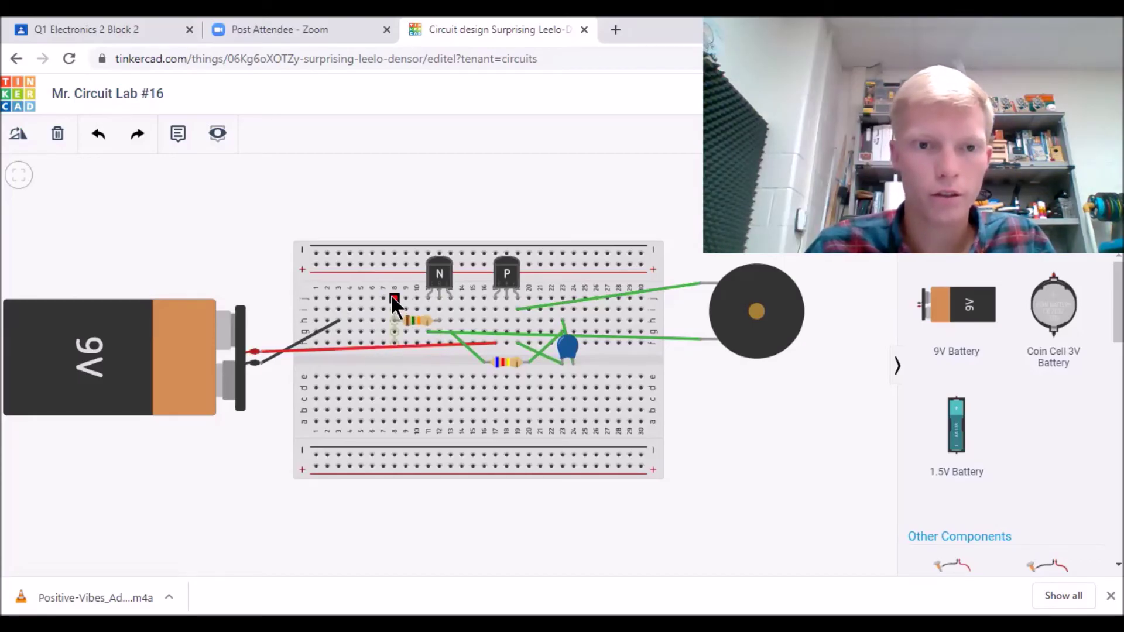
{"action": "left_click", "coordinate": [408, 291]}
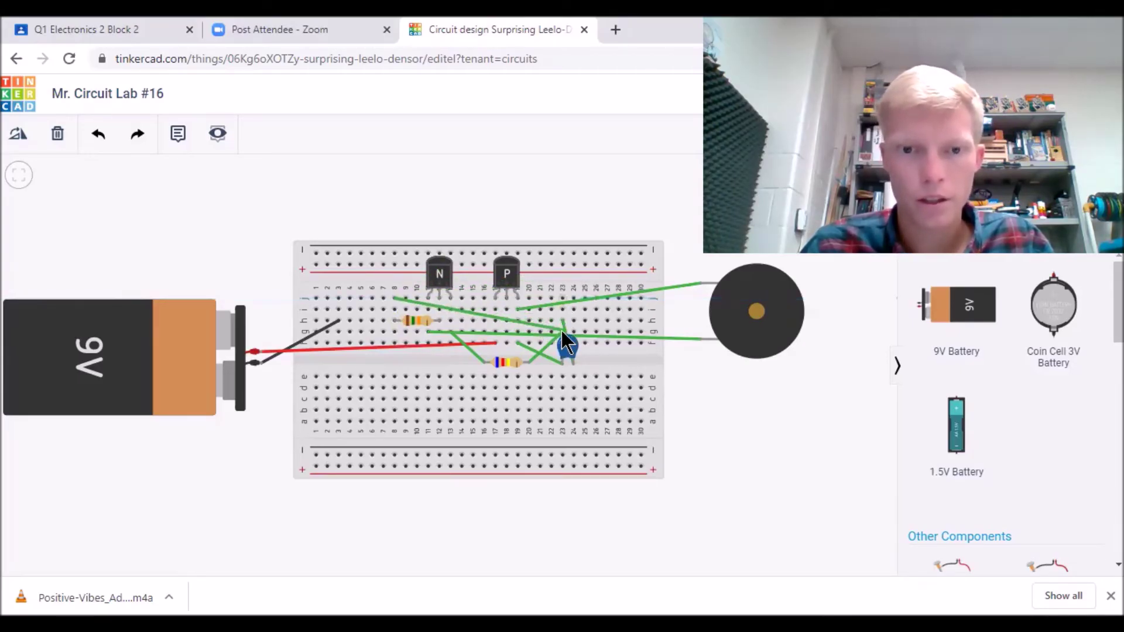
{"action": "left_click", "coordinate": [561, 296]}
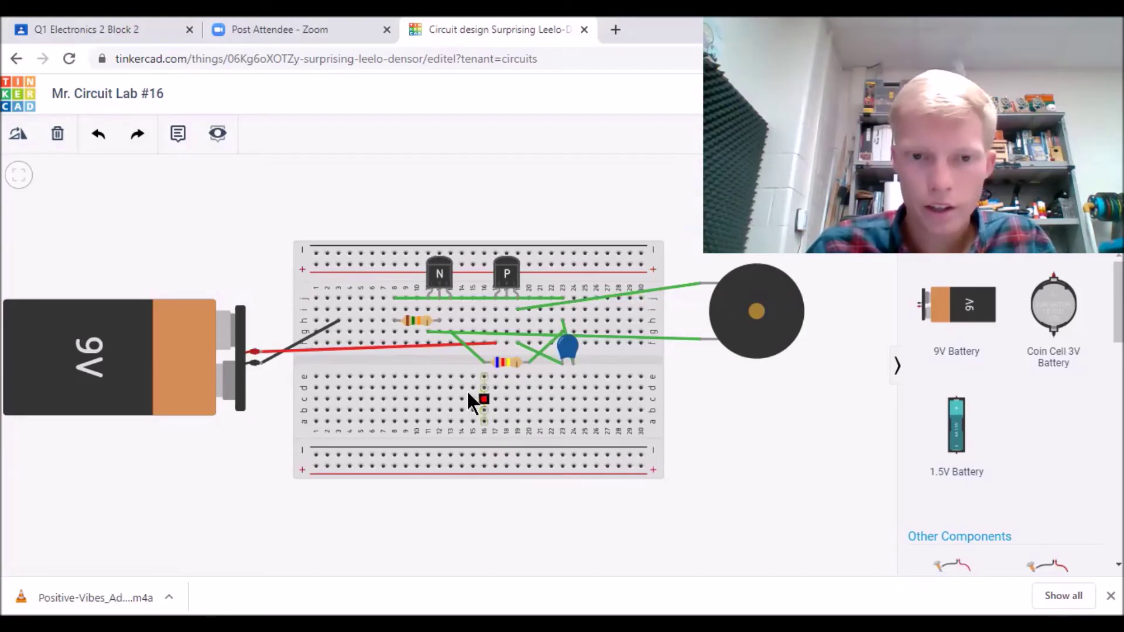
Add a second jumper from column 13, row i, to column 18.
{"action": "left_click", "coordinate": [449, 308]}
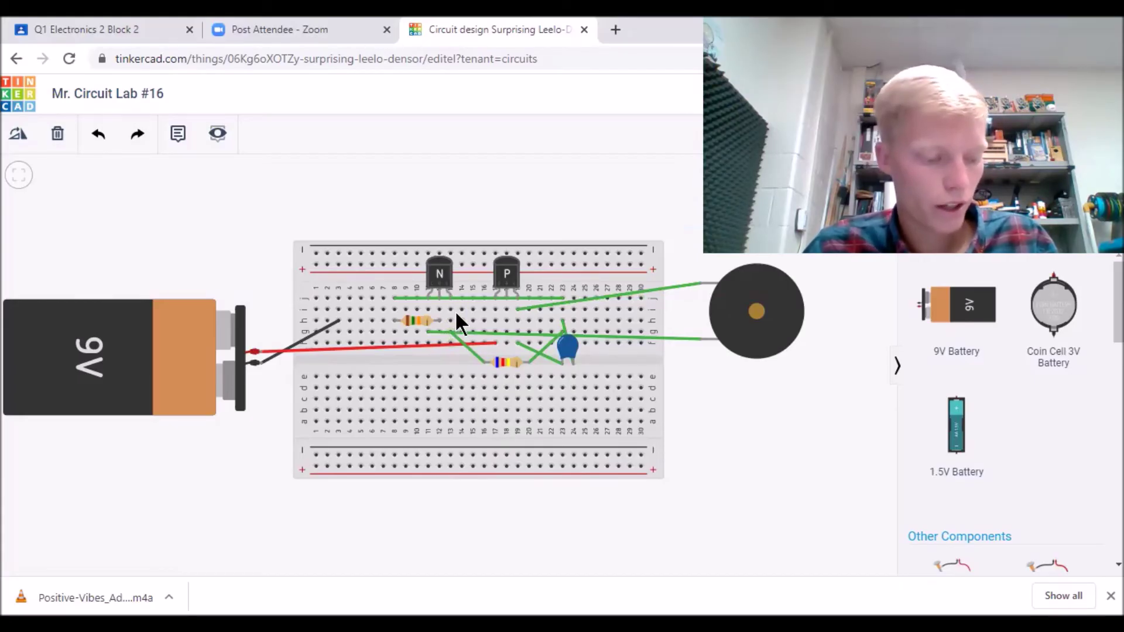
{"action": "left_click", "coordinate": [450, 308]}
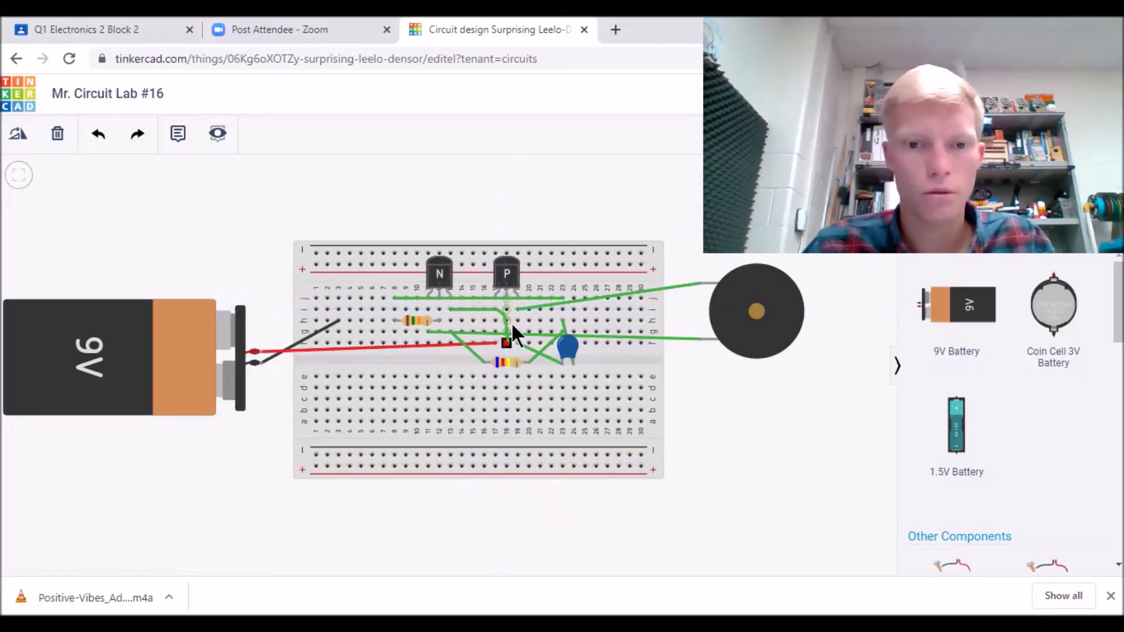
{"action": "key", "text": "Escape"}
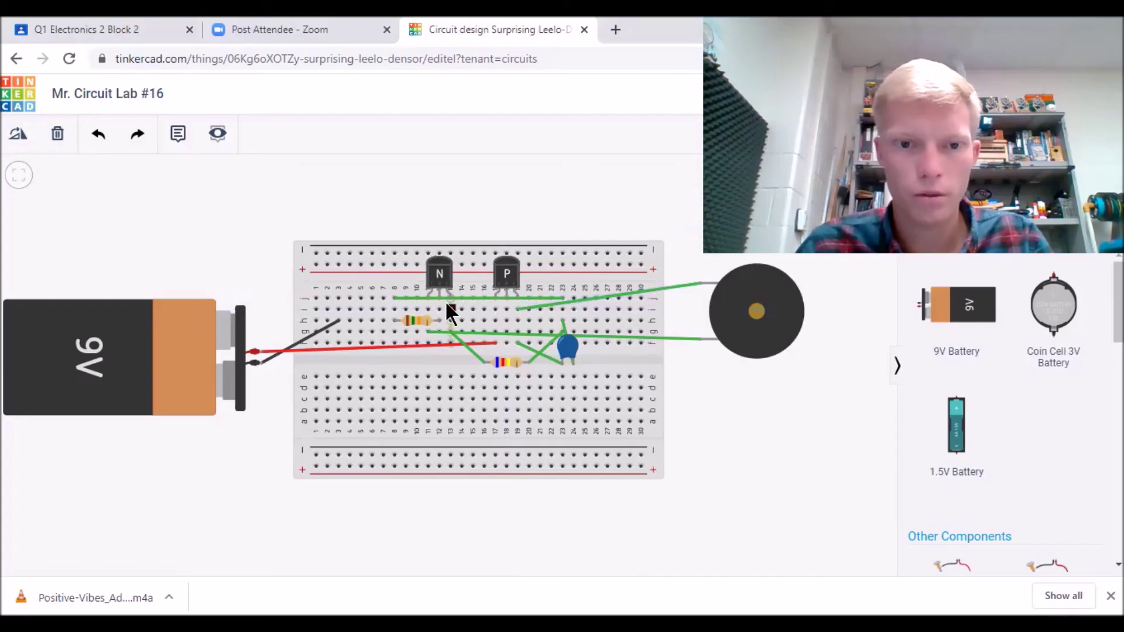
{"action": "left_click", "coordinate": [448, 309]}
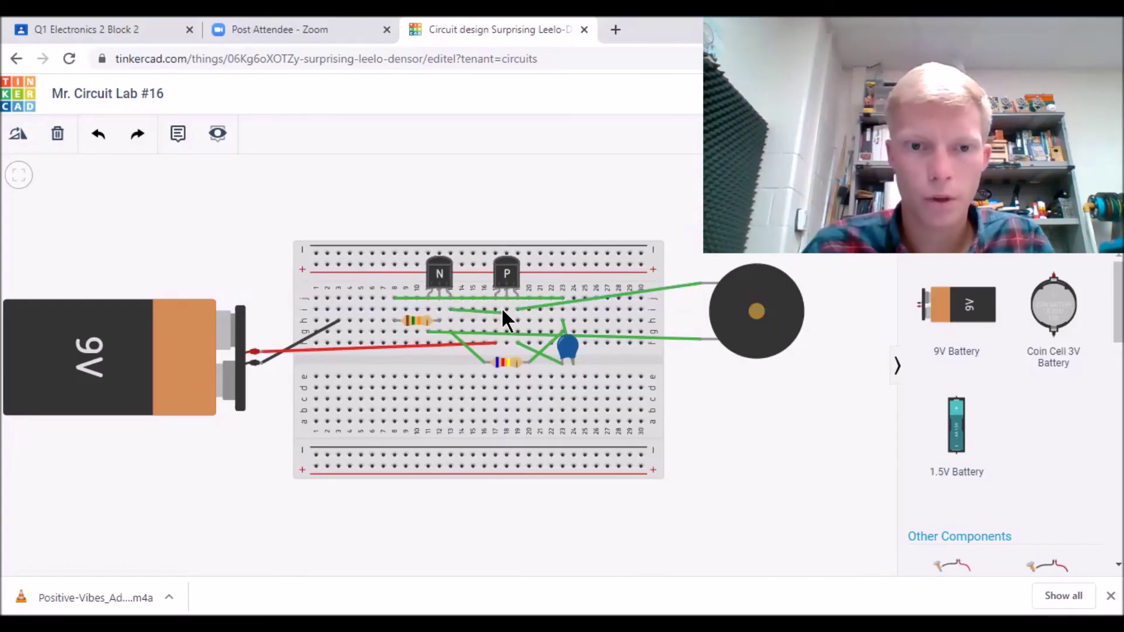
{"action": "left_click", "coordinate": [505, 310]}
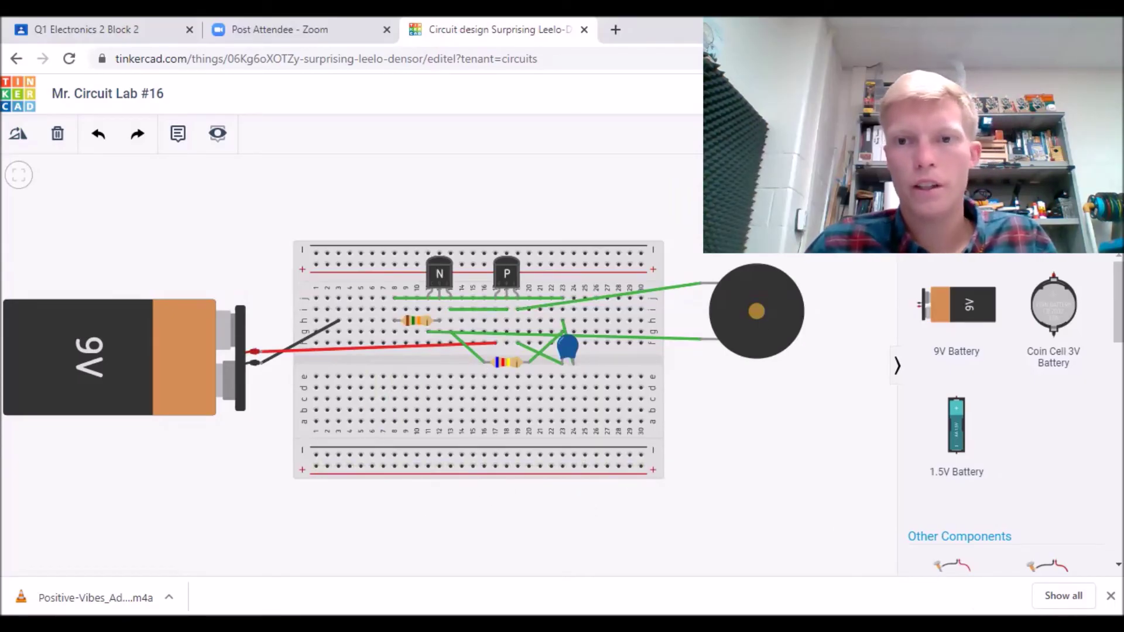
{"action": "left_click", "coordinate": [1036, 133]}
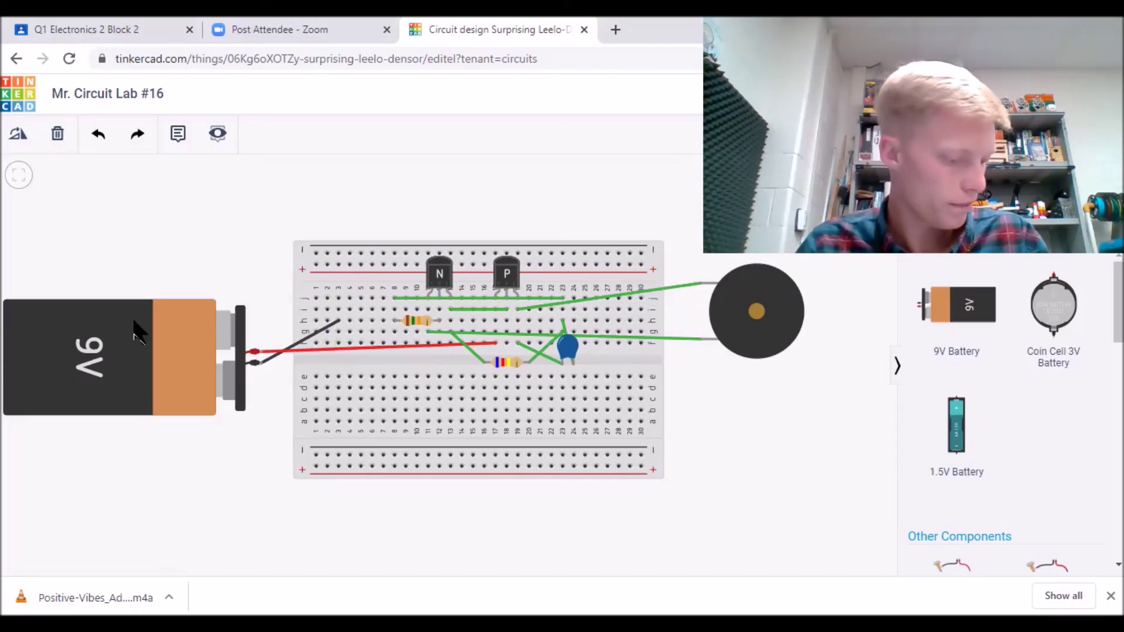
Wire column 3, row j, to a row-f hole by the resistor's left lead, then start the simulation.
{"action": "left_click", "coordinate": [338, 309]}
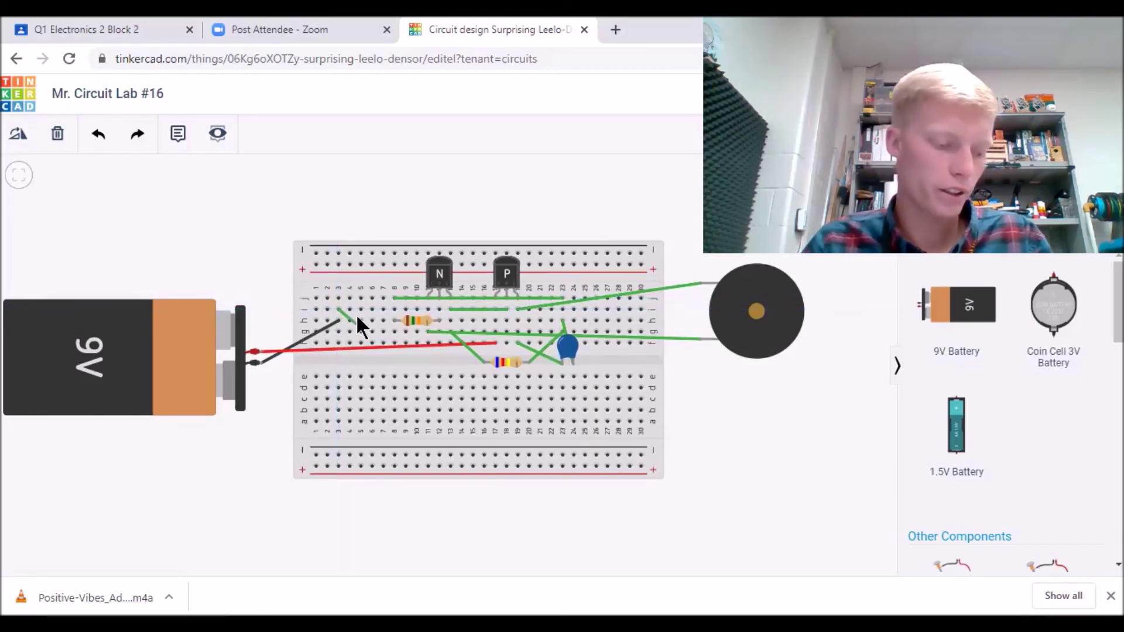
{"action": "left_click", "coordinate": [405, 322]}
{"action": "mouse_move", "coordinate": [406, 324]}
{"action": "left_mouse_down"}
{"action": "mouse_move", "coordinate": [423, 340]}
{"action": "mouse_move", "coordinate": [426, 326]}
{"action": "mouse_move", "coordinate": [425, 342]}
{"action": "mouse_move", "coordinate": [423, 295]}
{"action": "mouse_move", "coordinate": [426, 340]}
{"action": "left_mouse_up"}
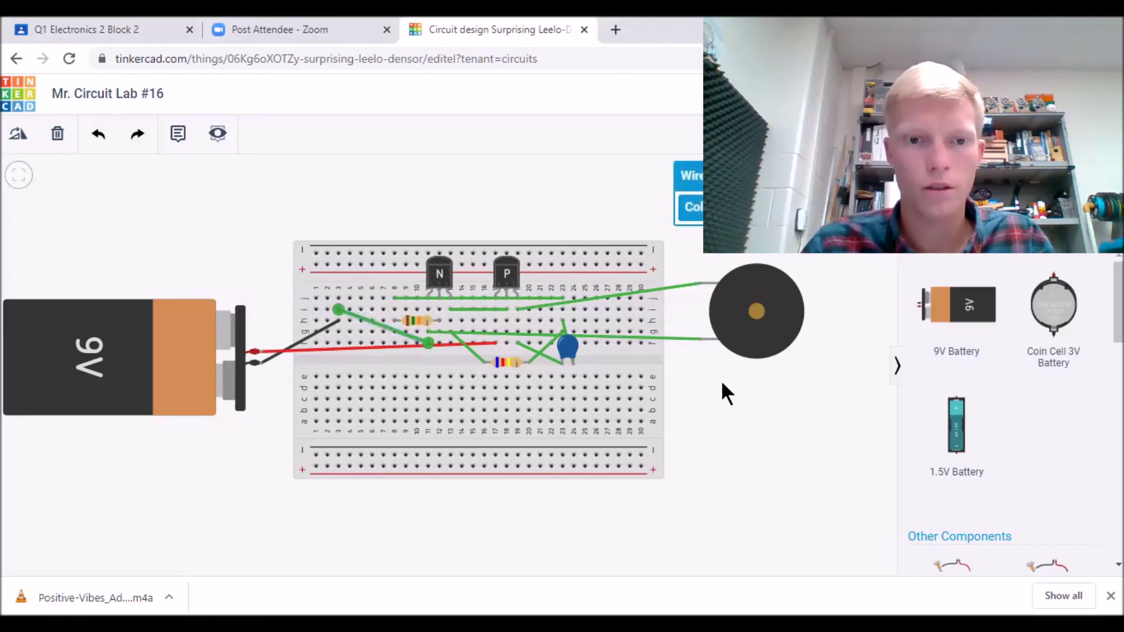
{"action": "left_click", "coordinate": [825, 416]}
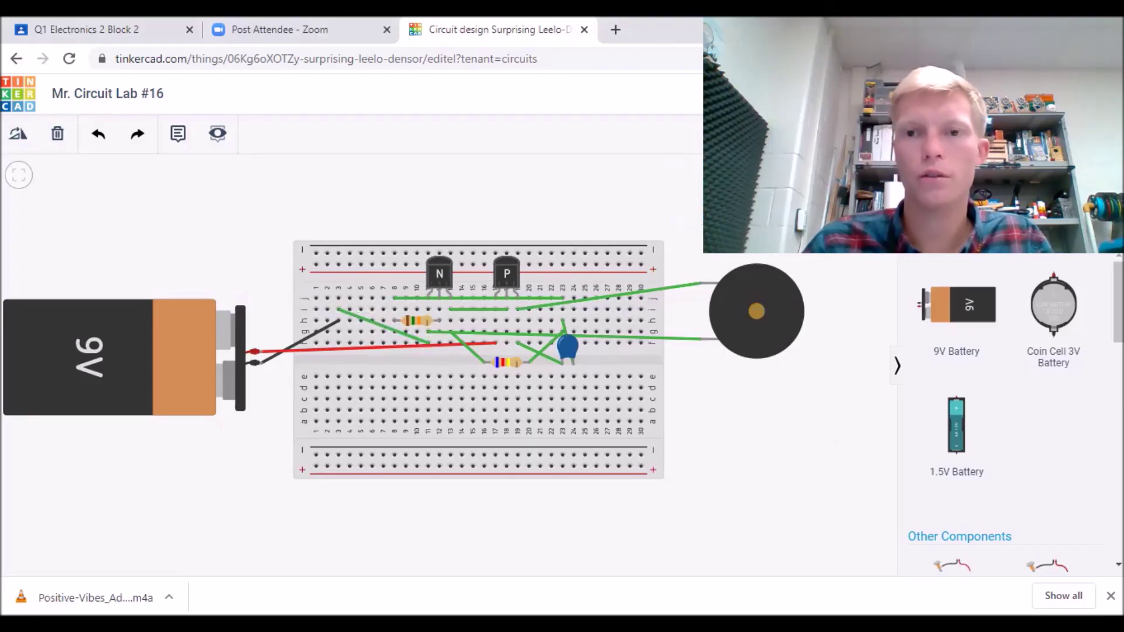
{"action": "left_click", "coordinate": [914, 133]}
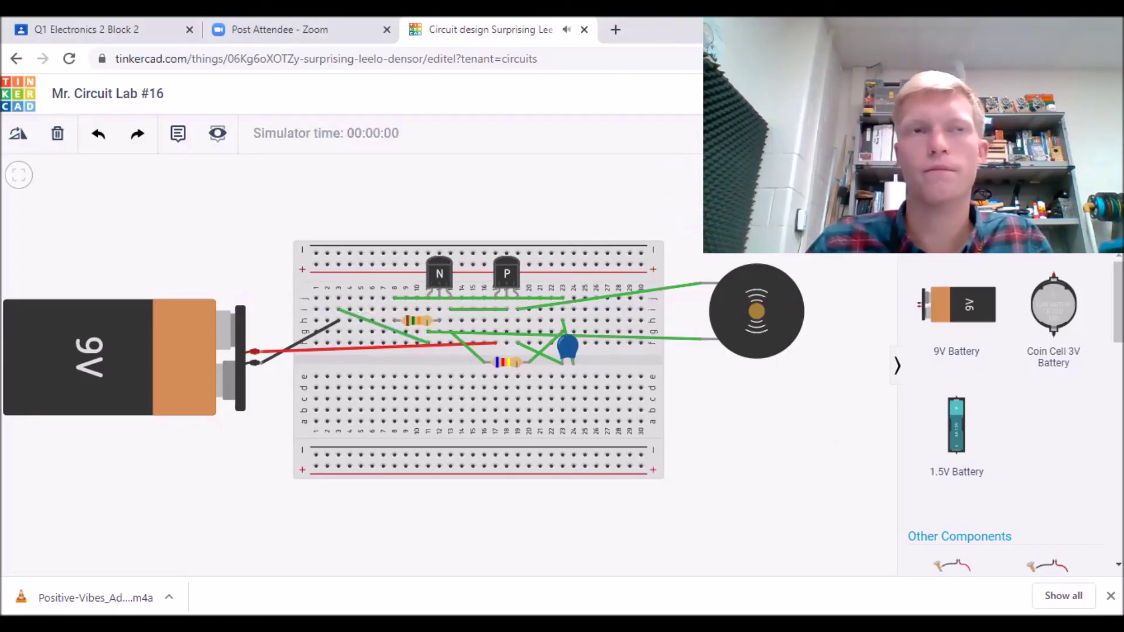